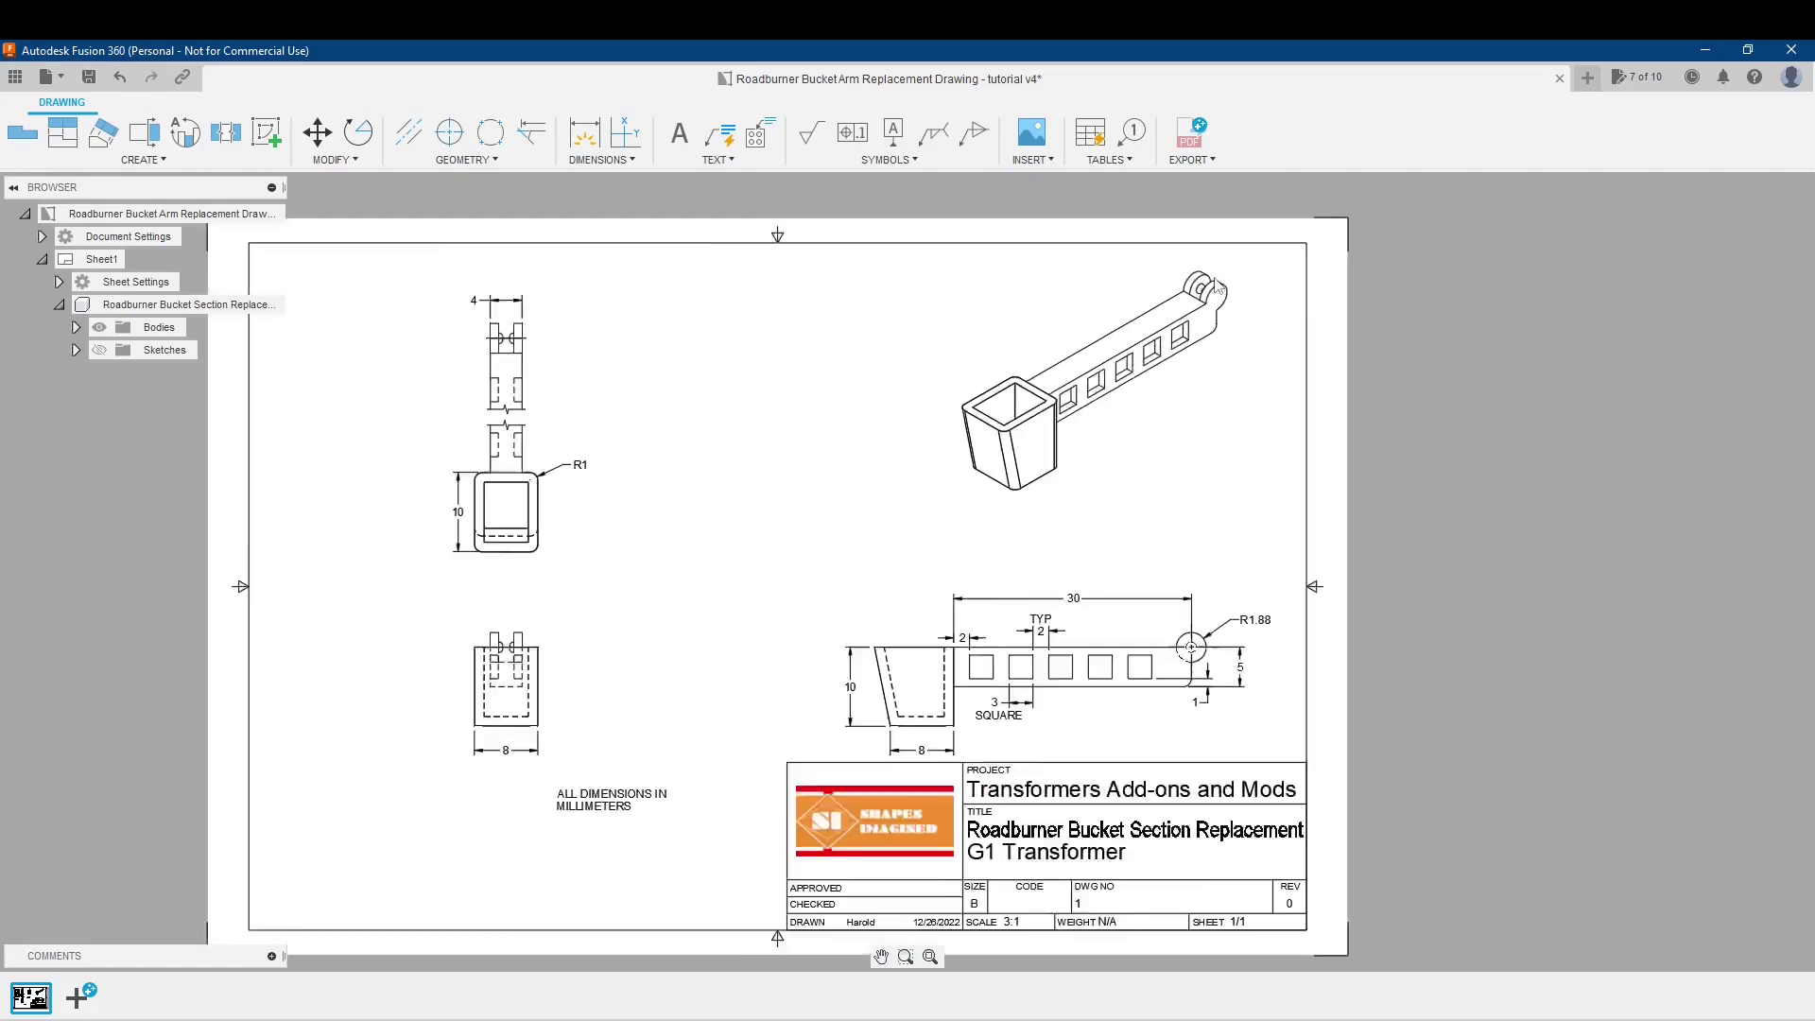
Examine the isometric view, the hinge end of the side view and the shortened top view with its bucket opening.
scroll(1207, 296, up, 3)
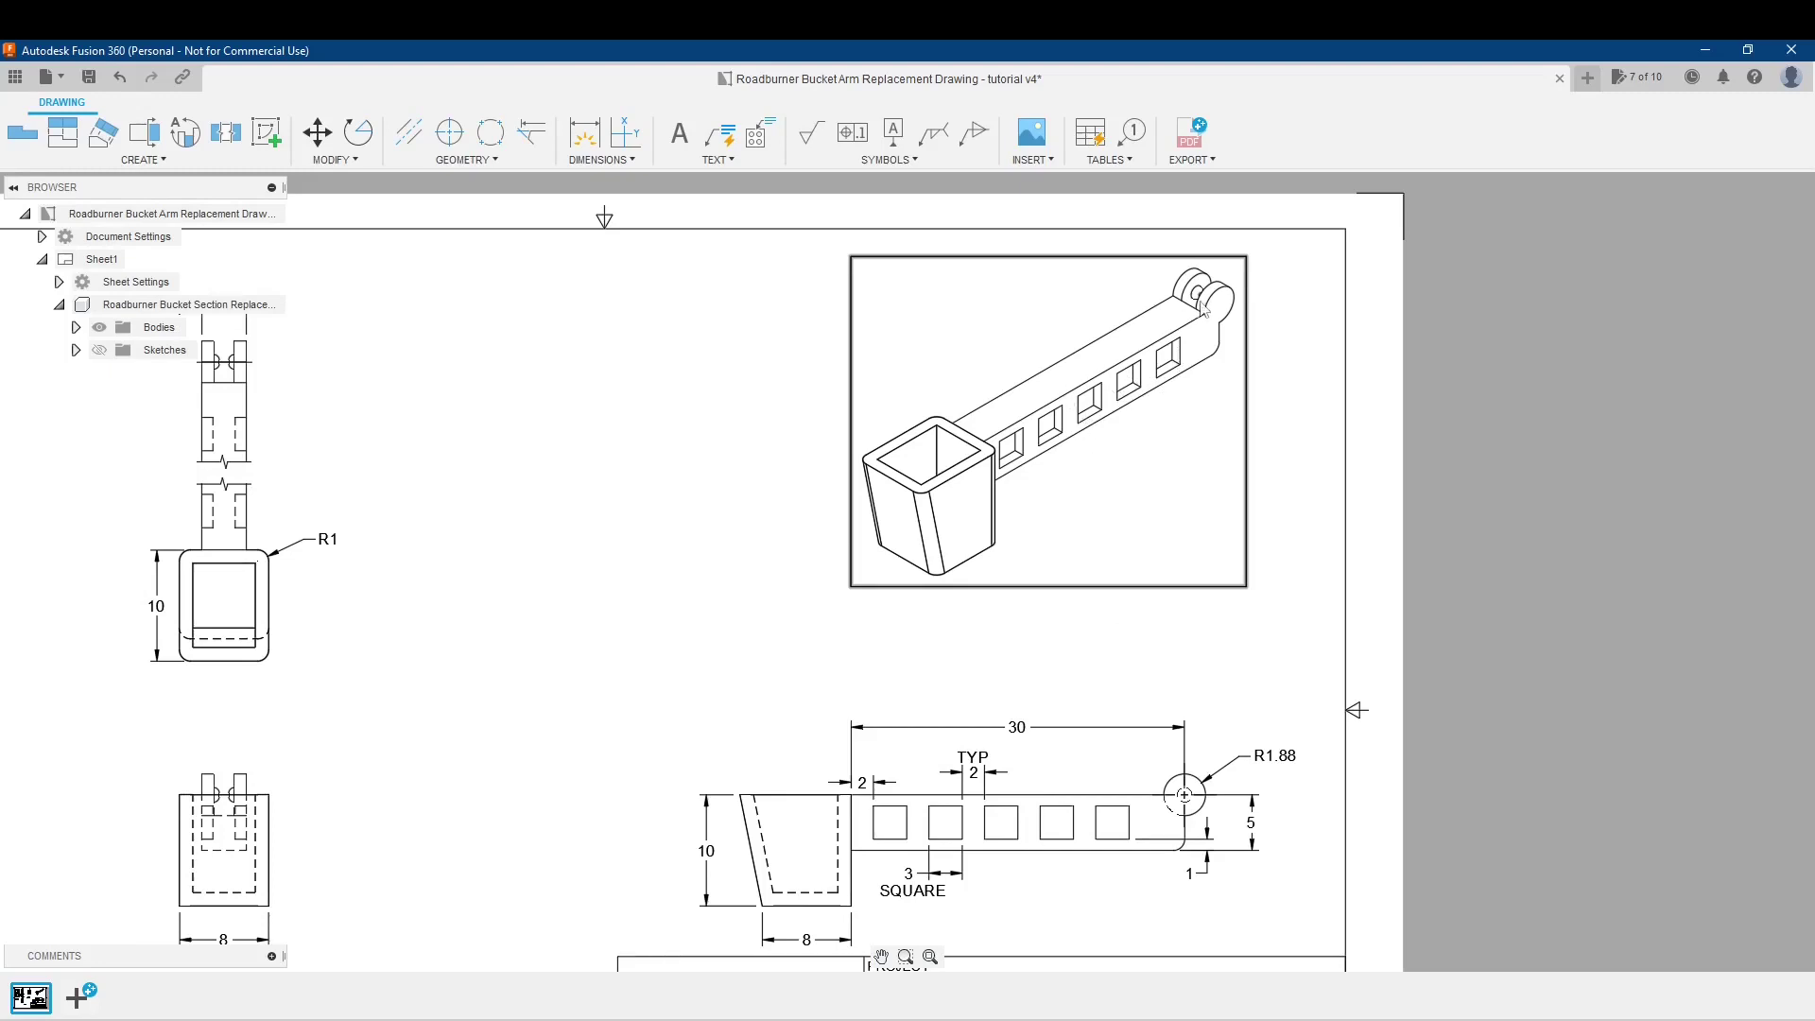
scroll(1082, 548, down, 1)
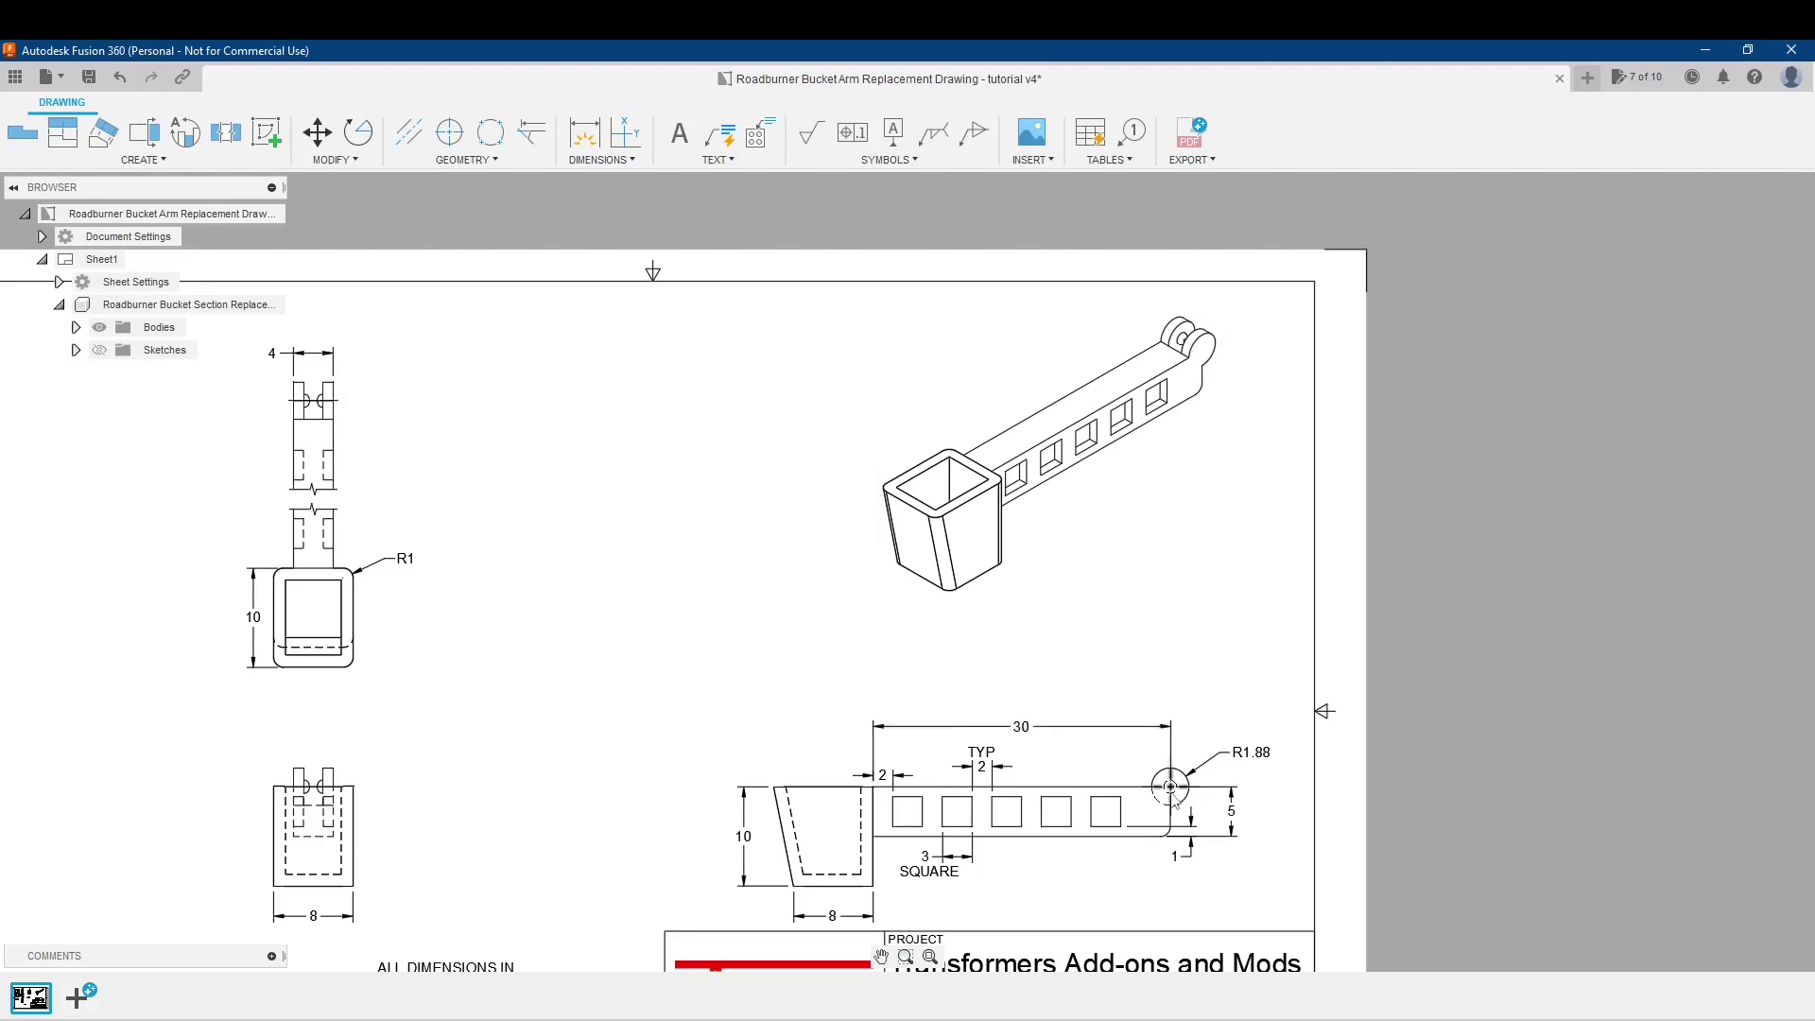
scroll(1172, 799, up, 4)
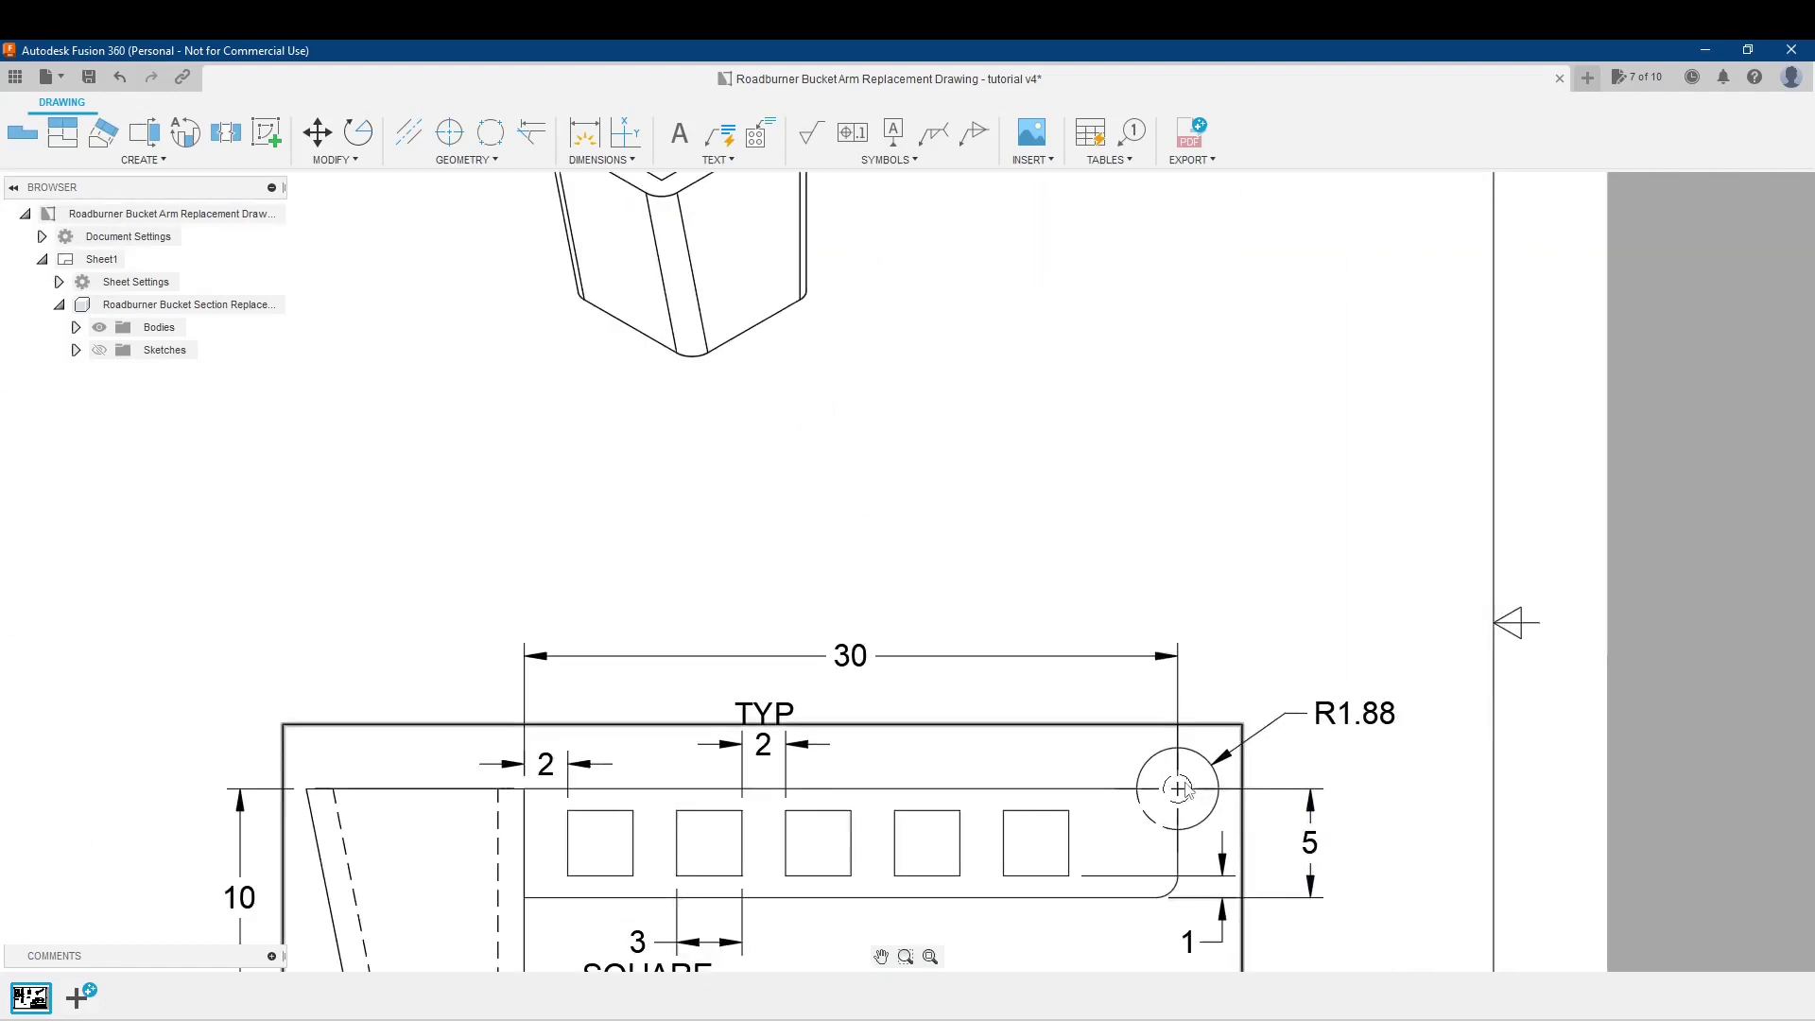
scroll(1190, 787, down, 5)
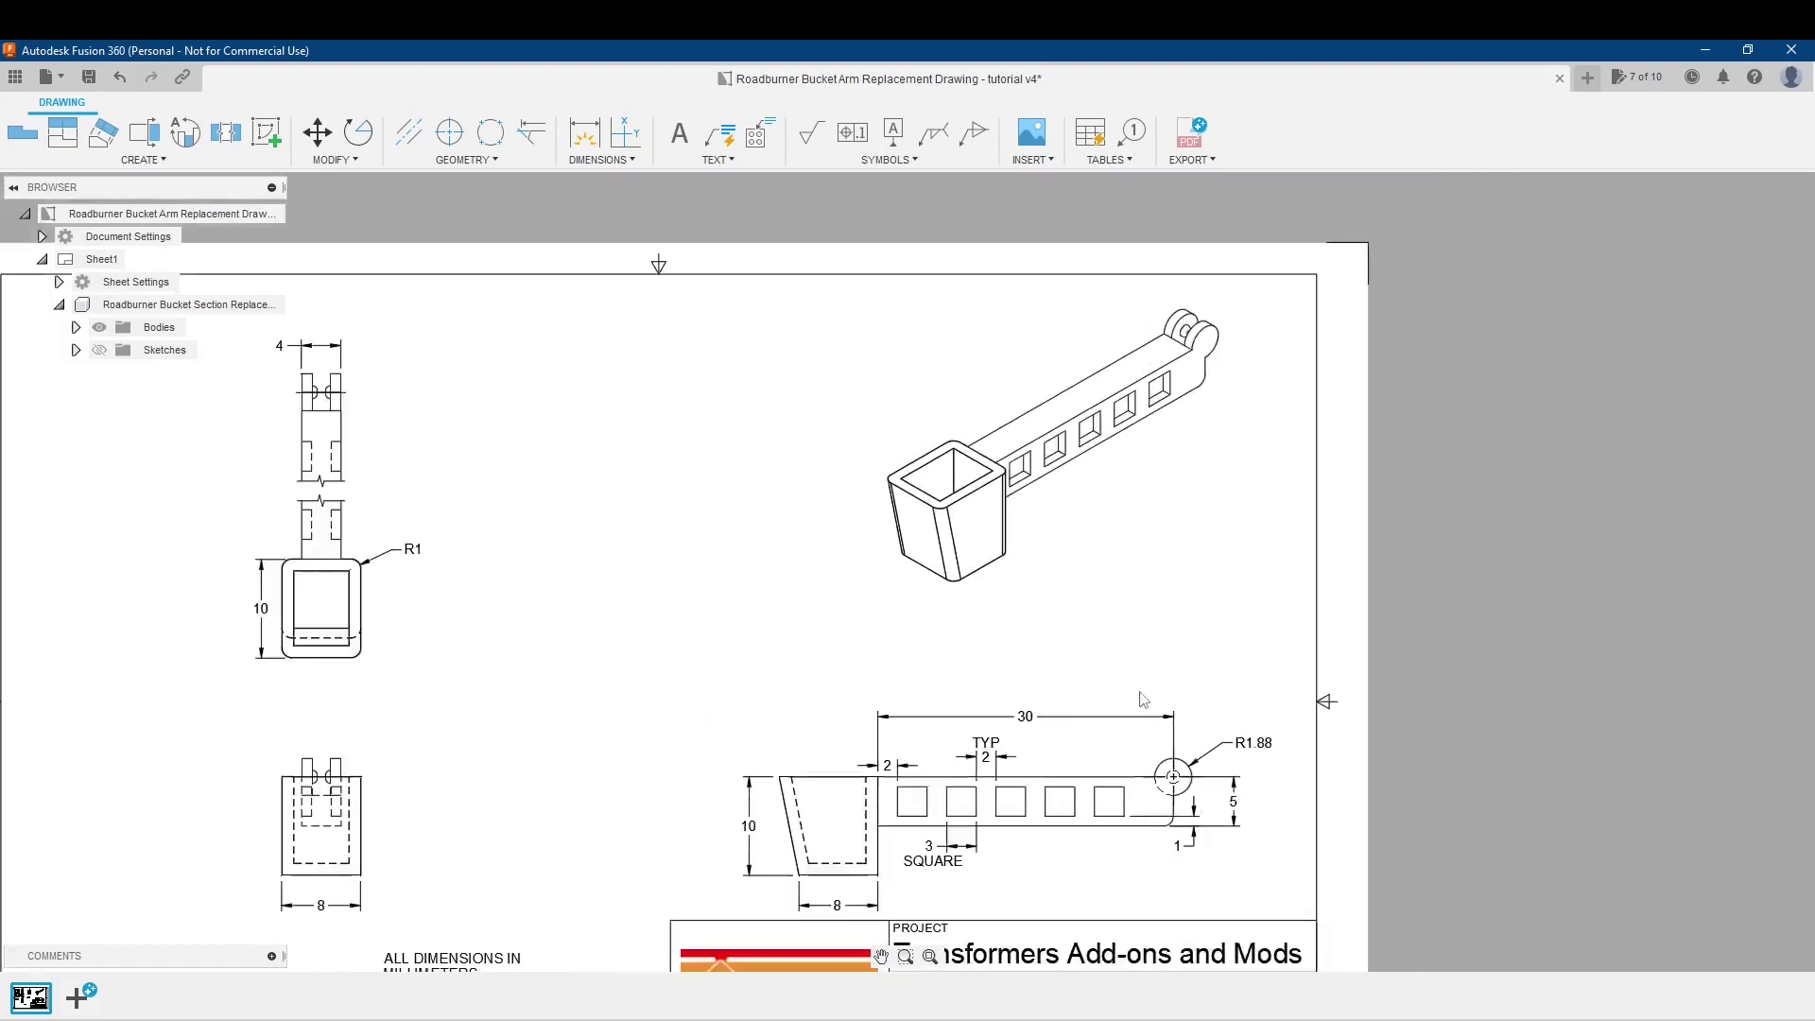
mouse_move(733, 552)
middle_down()
mouse_move(770, 527)
mouse_move(993, 564)
middle_up()
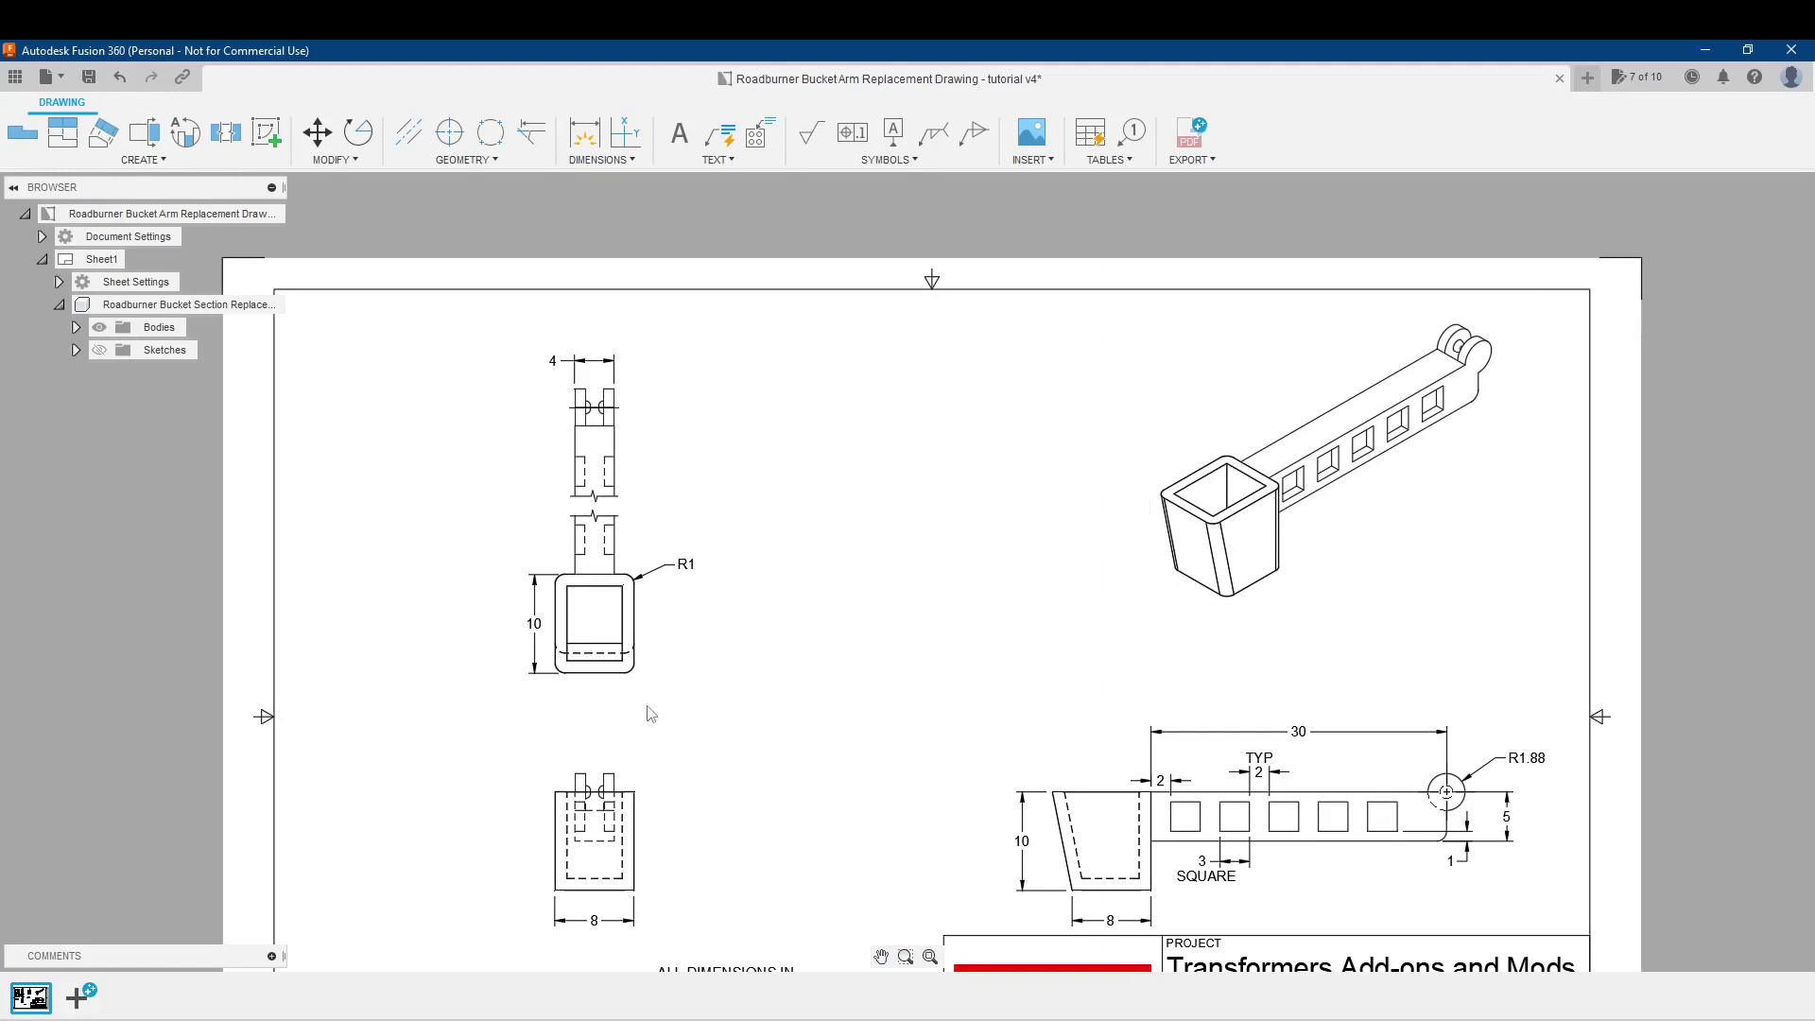
scroll(638, 700, up, 2)
scroll(638, 676, down, 2)
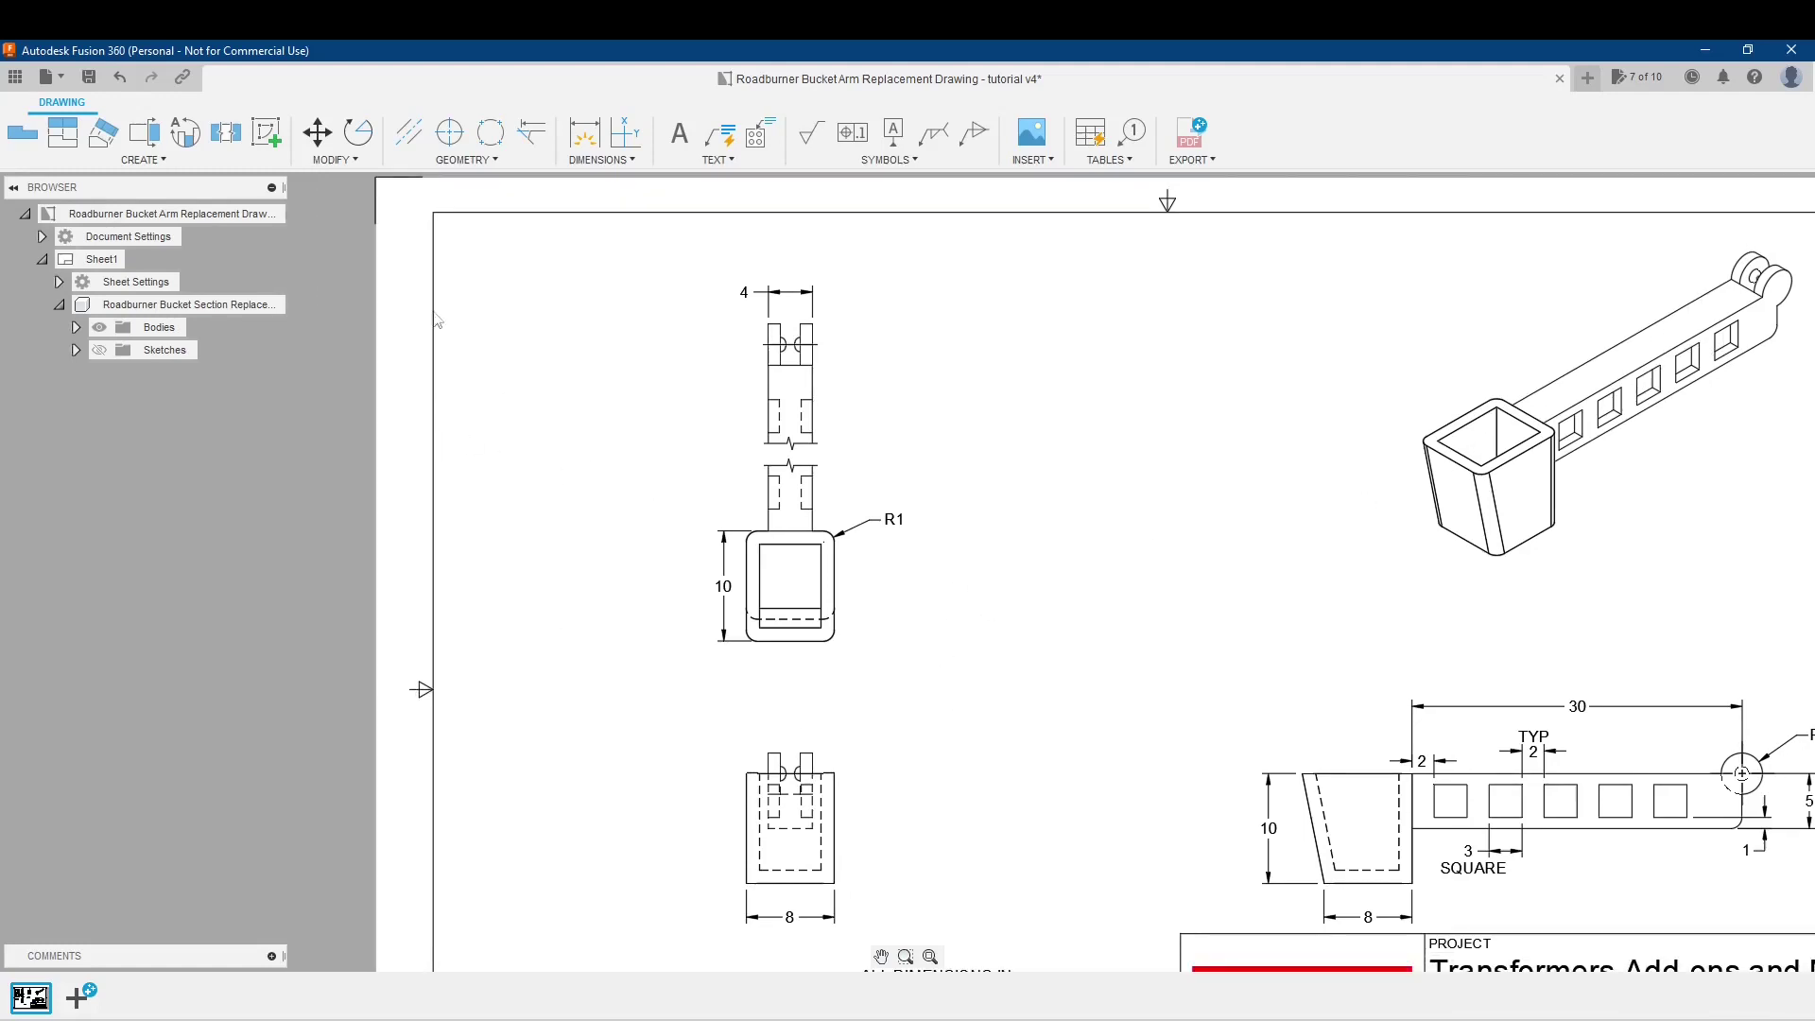
Create a section view of the shortened top view, cutting vertically through its centre past both ends, and place it aligned beside its parent.
click(143, 138)
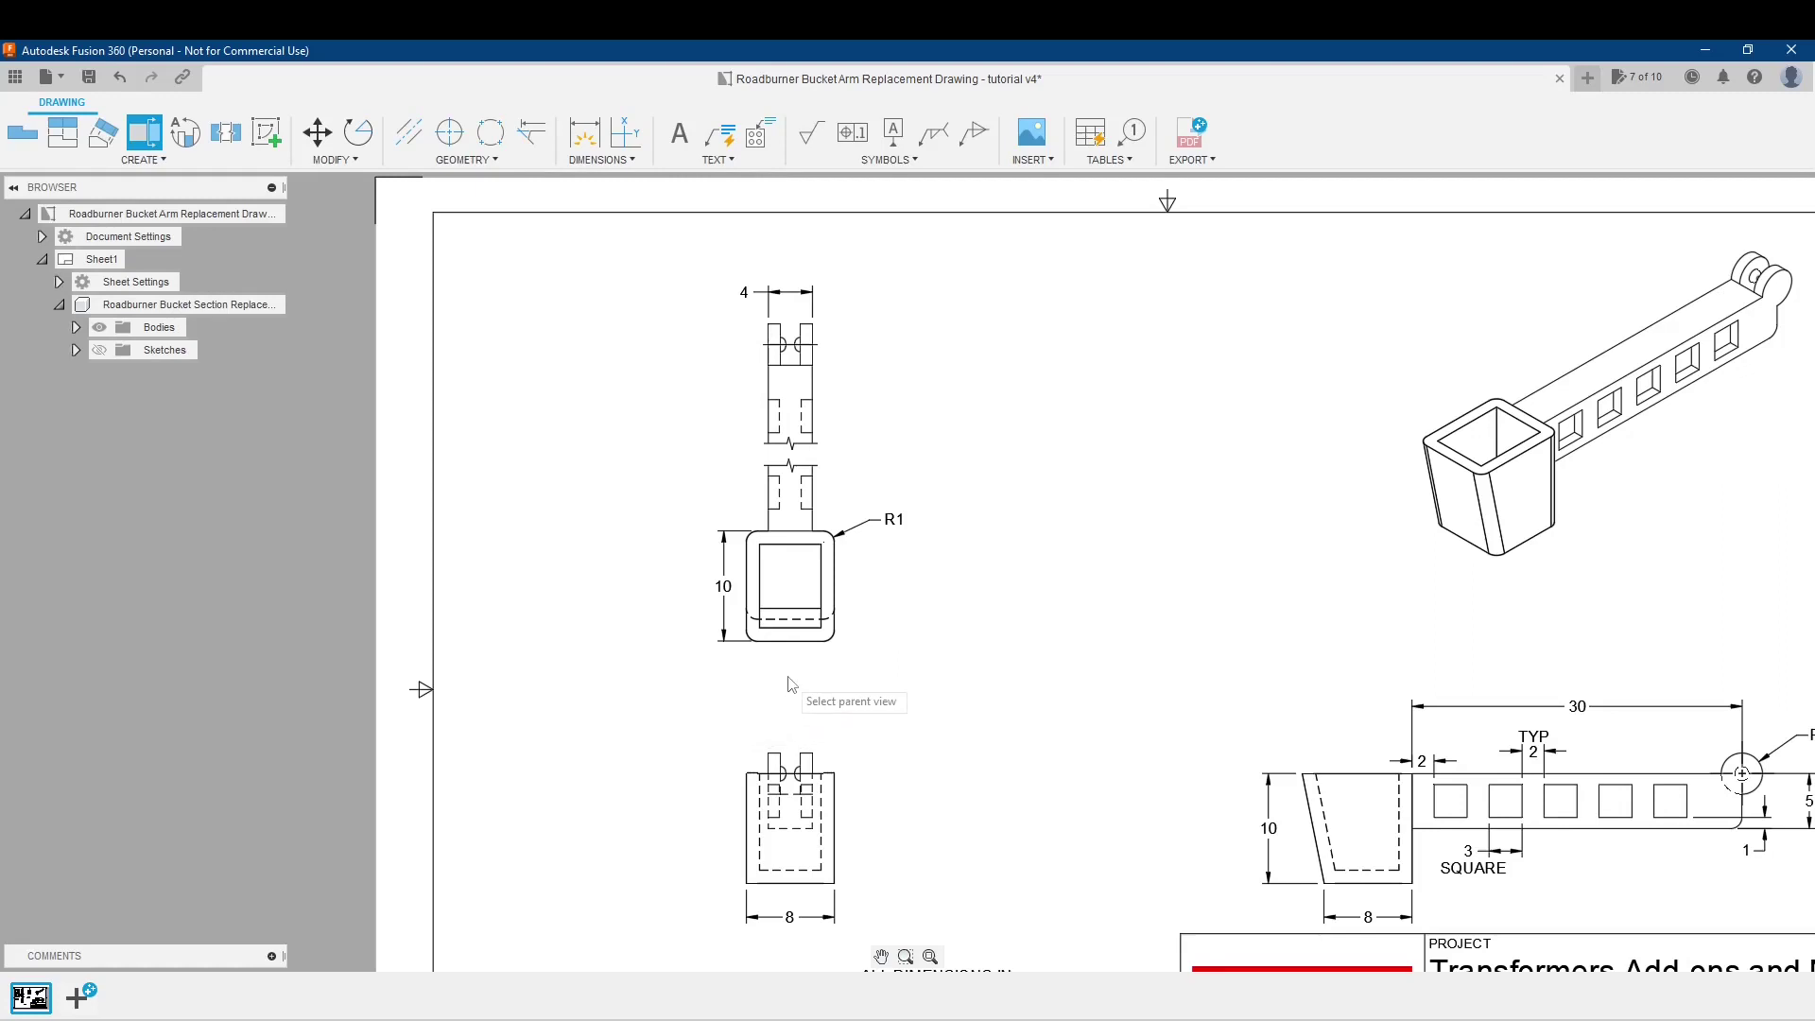
middle_drag(799, 682, 766, 690)
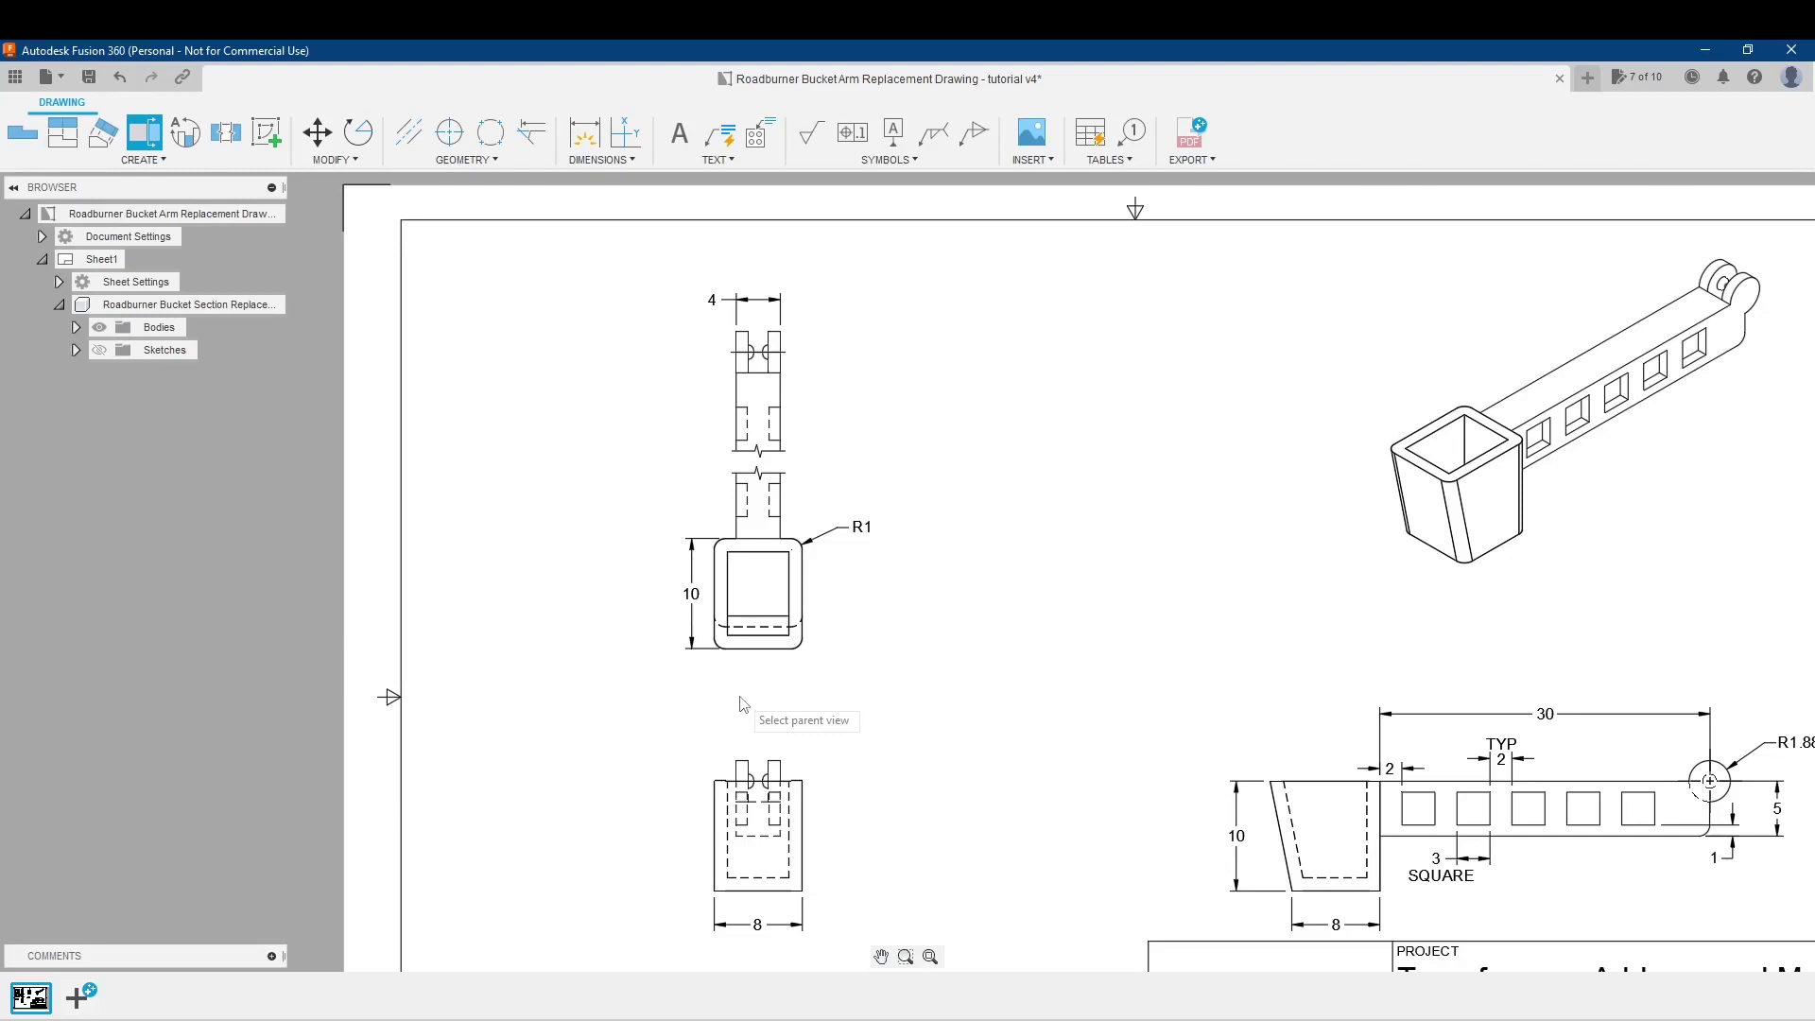
click(765, 655)
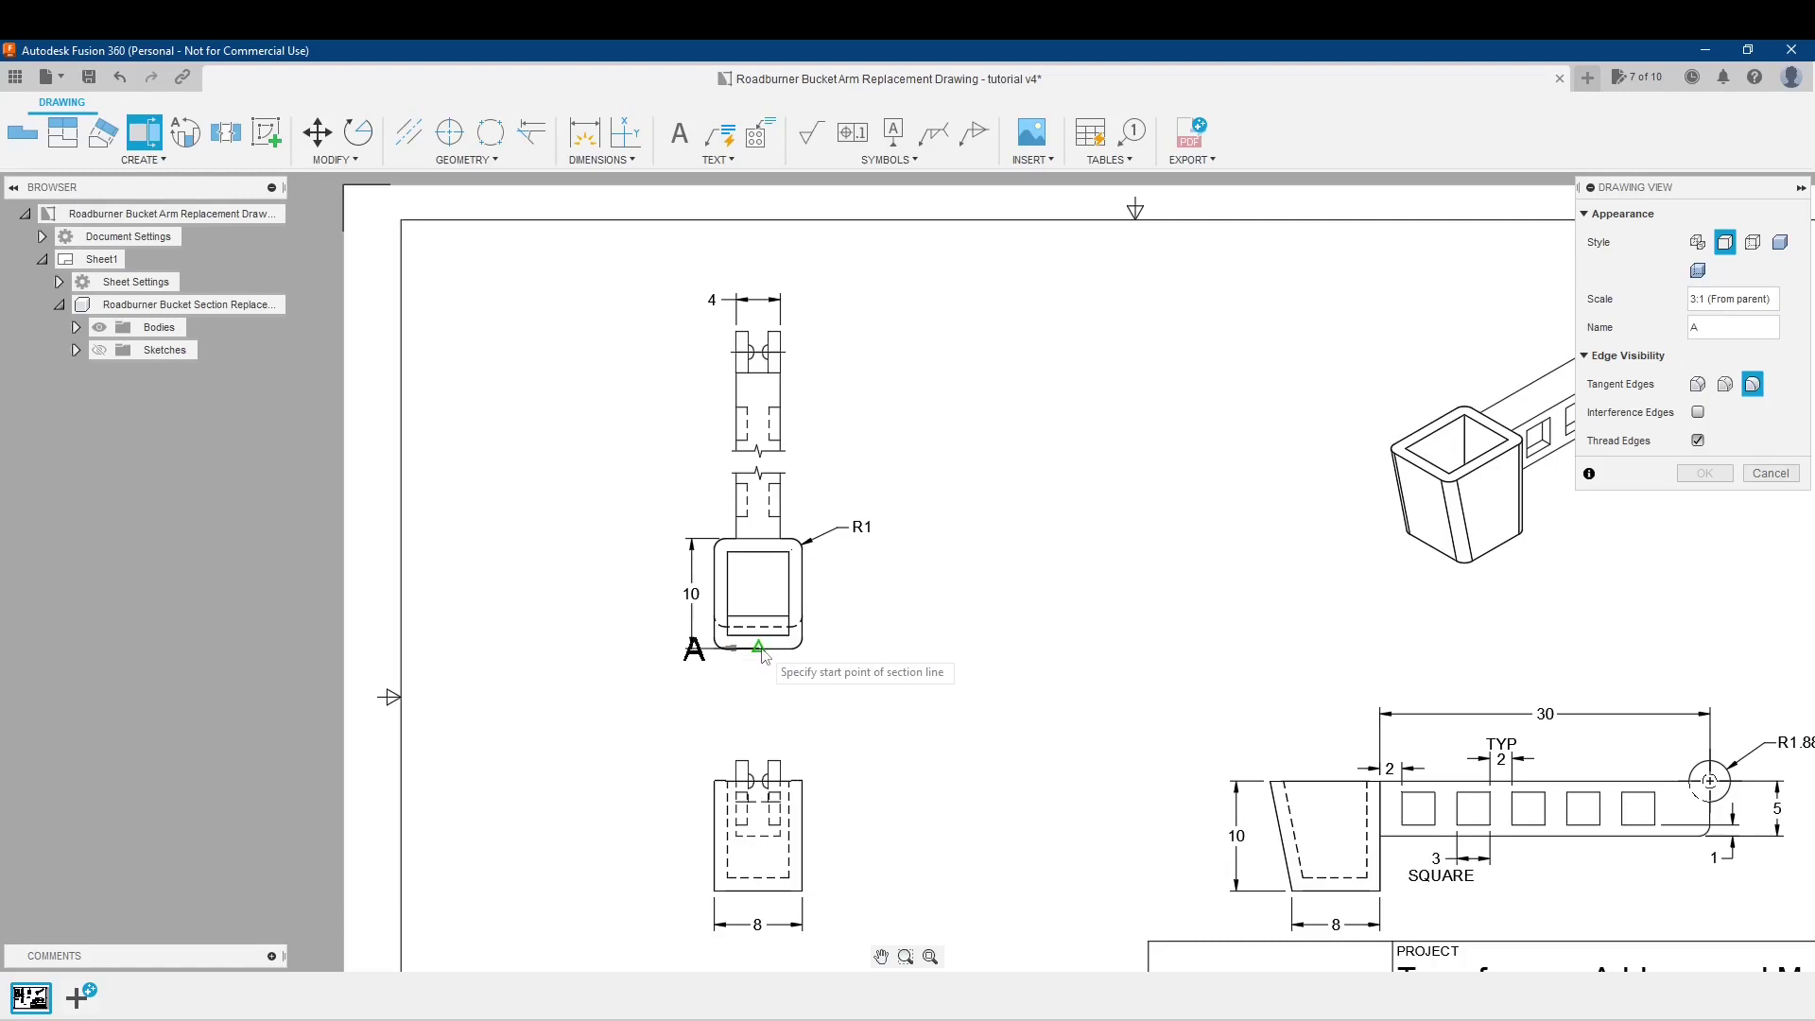
click(760, 674)
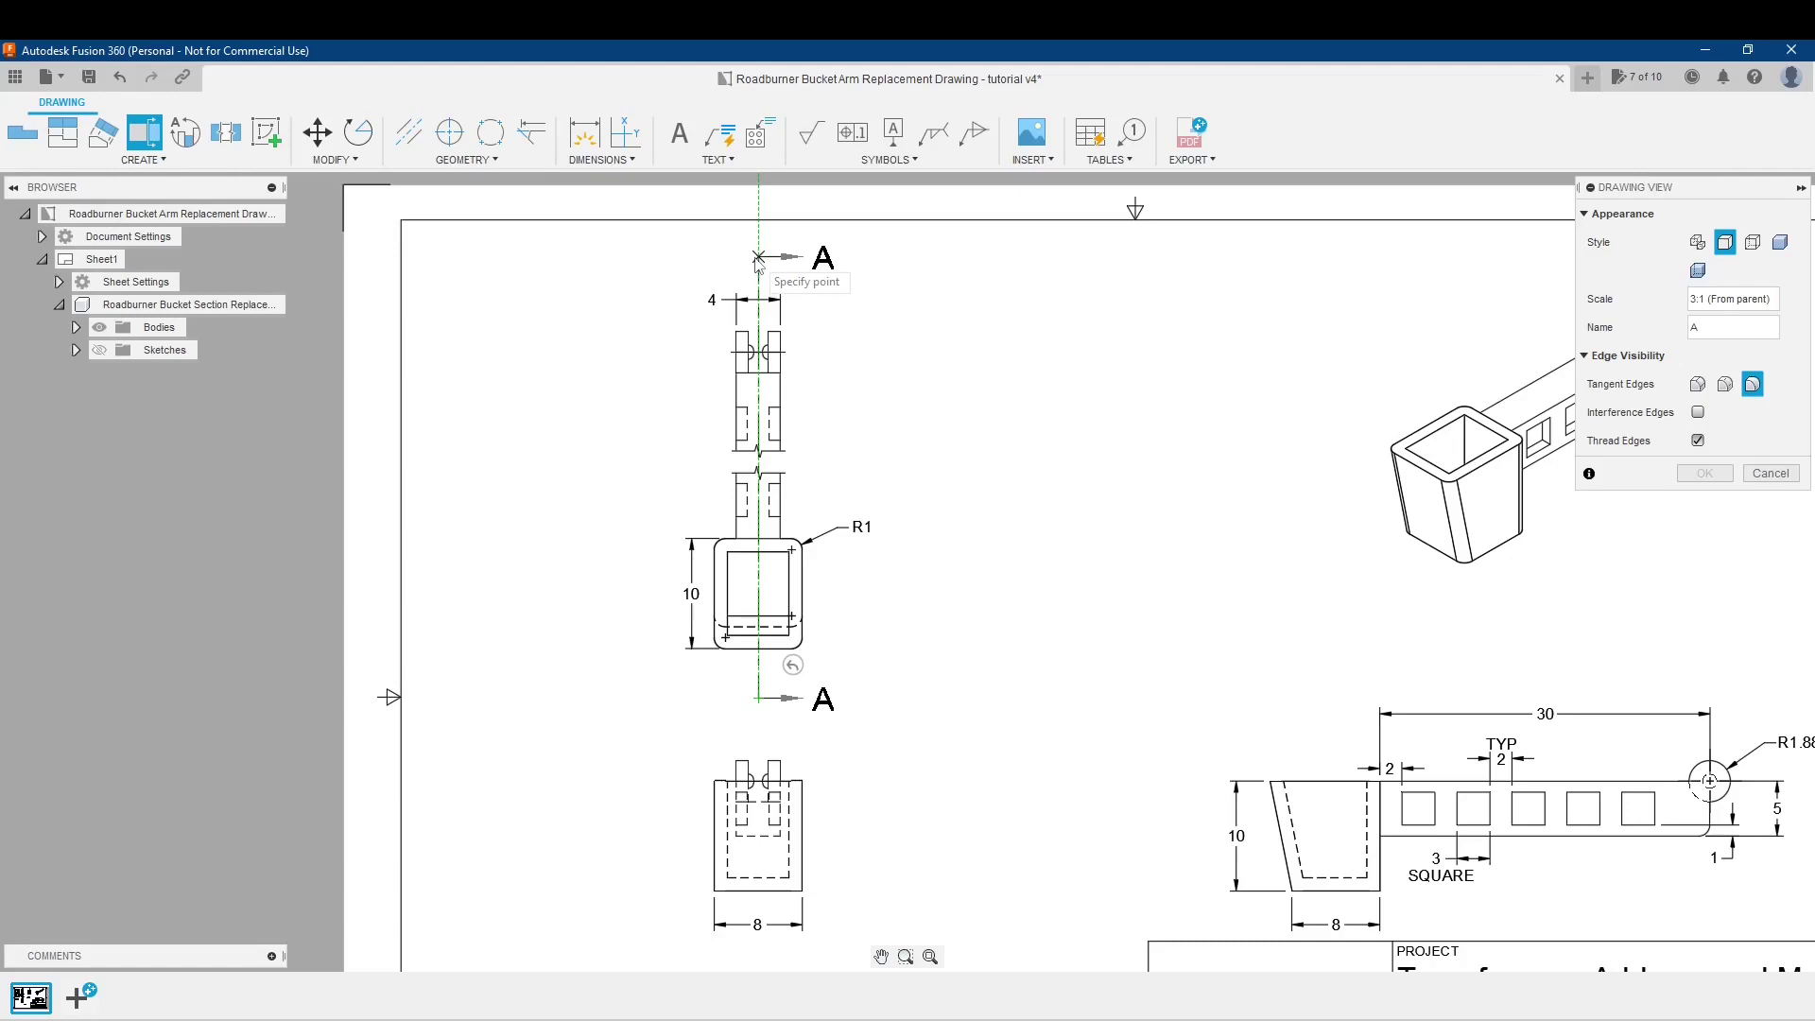
click(758, 258)
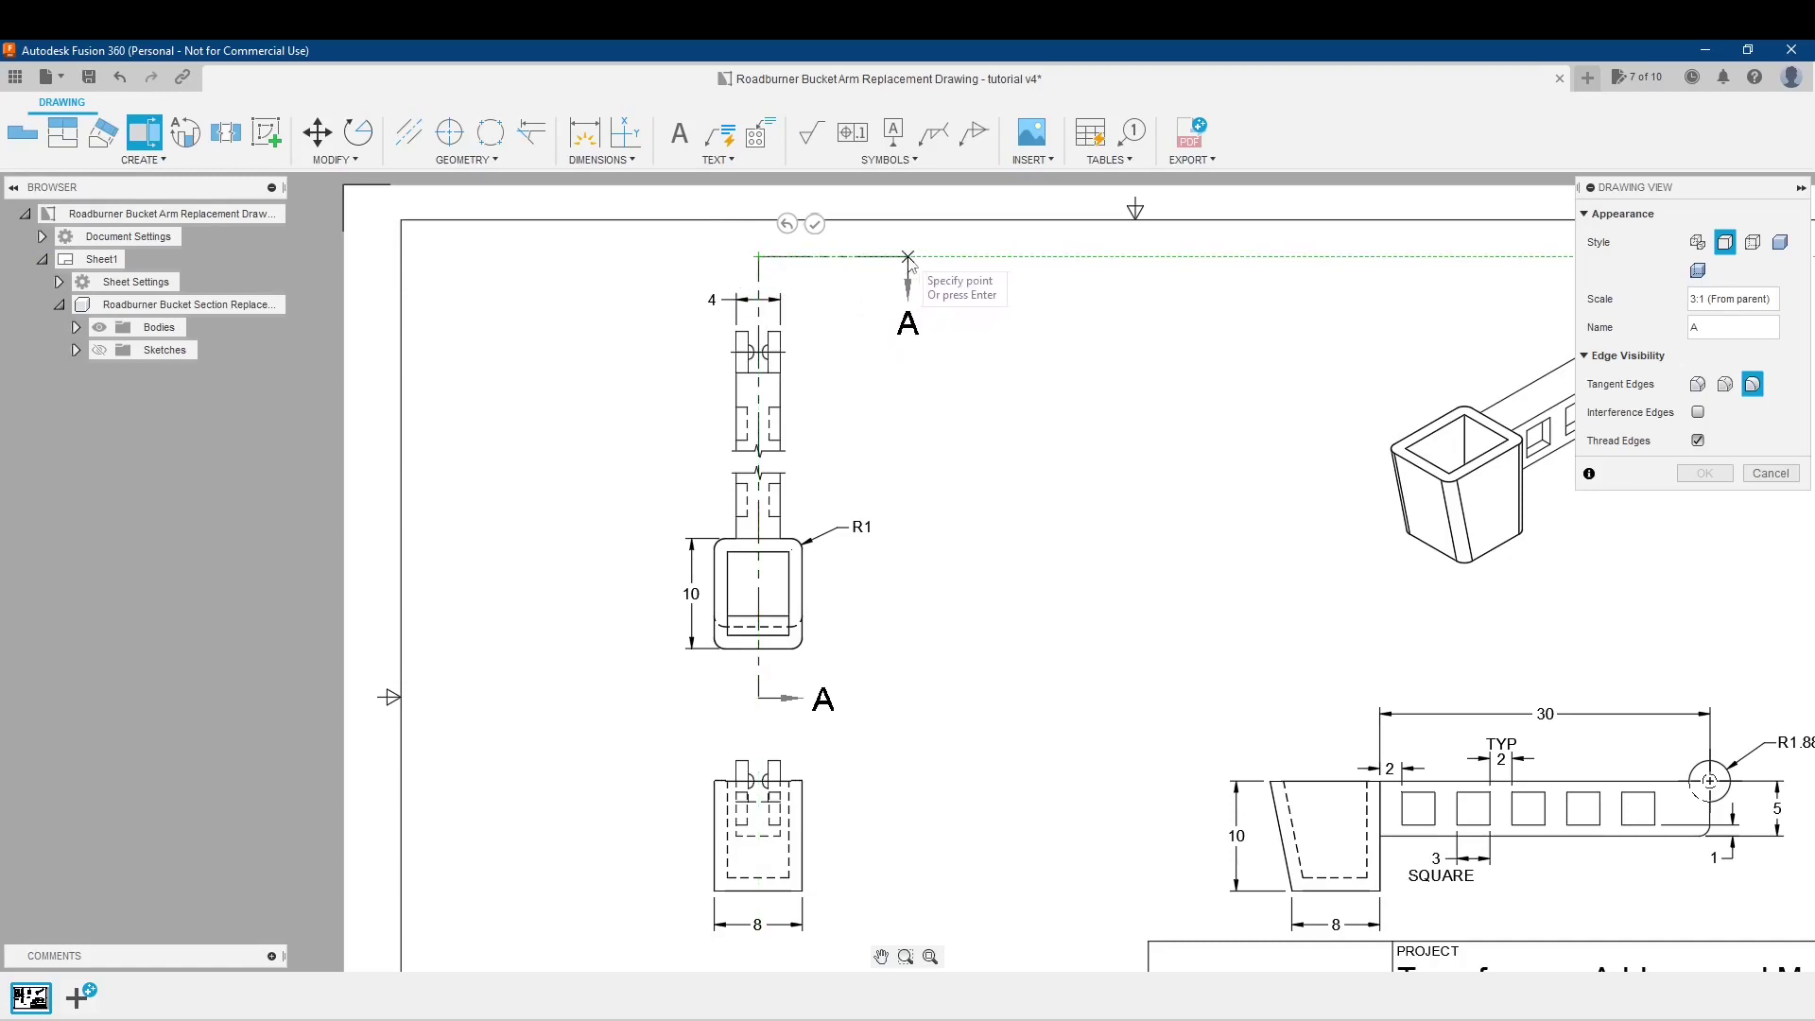
click(815, 224)
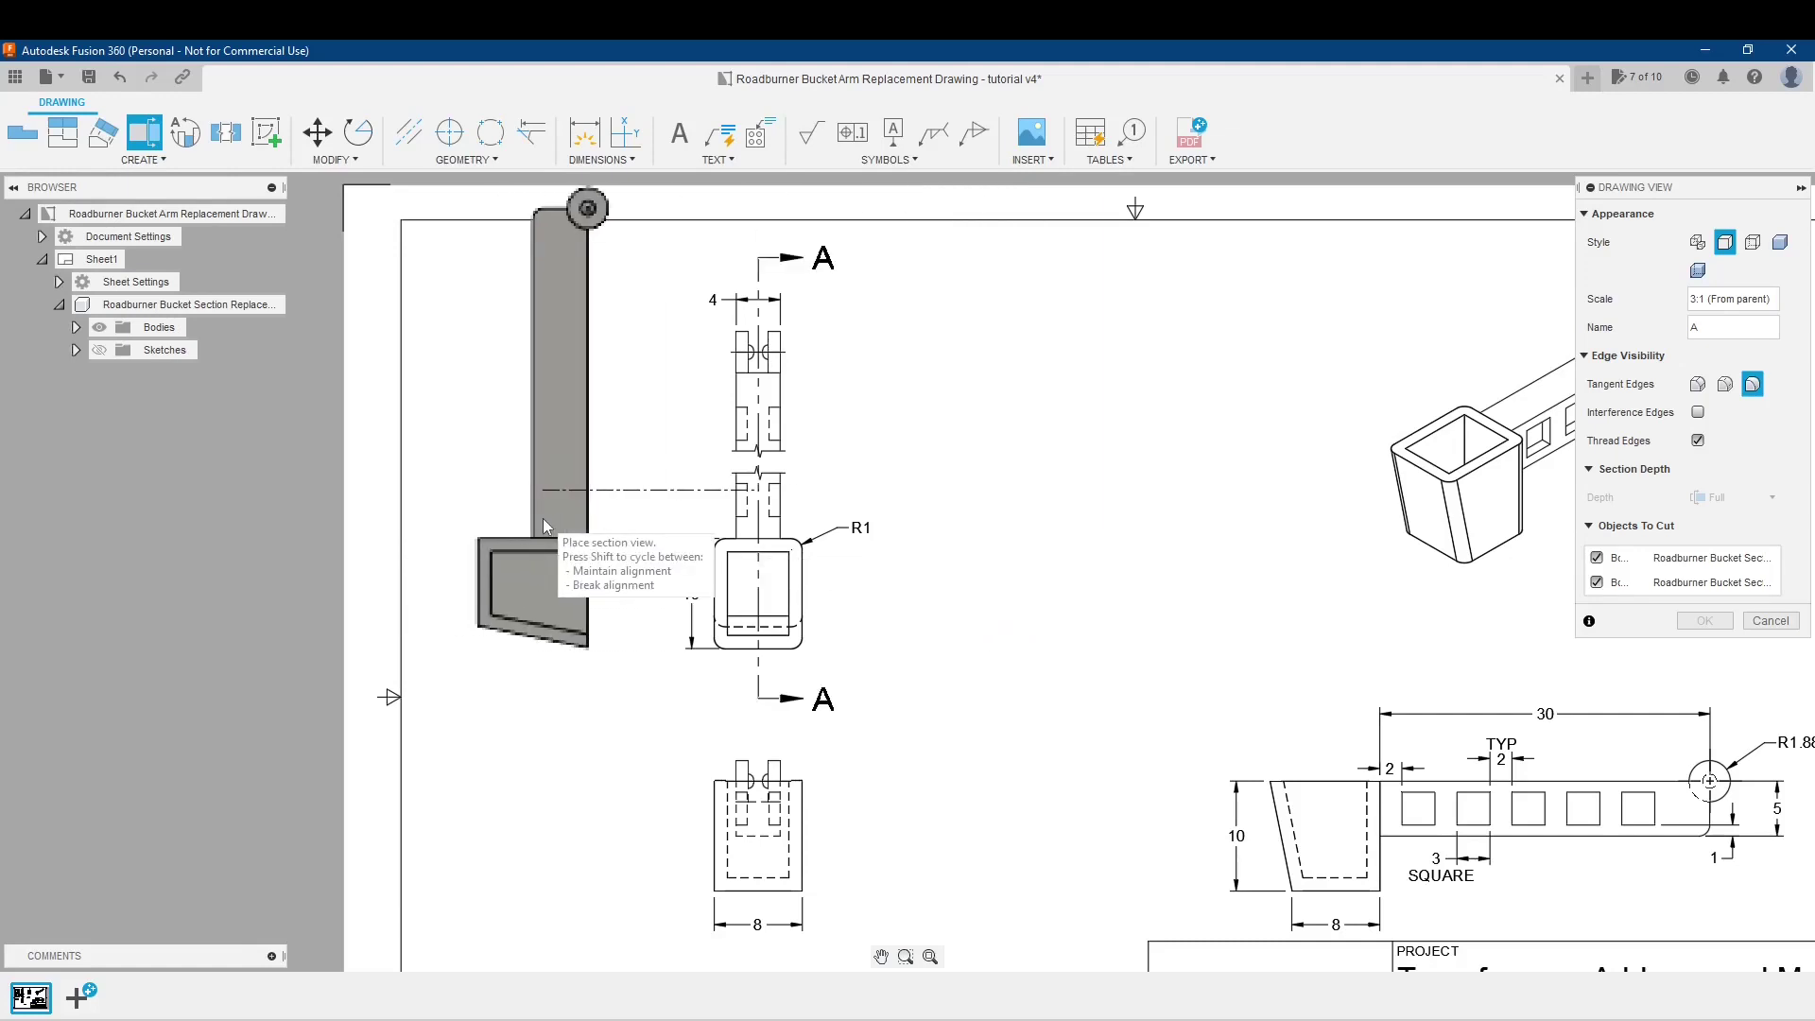
click(543, 519)
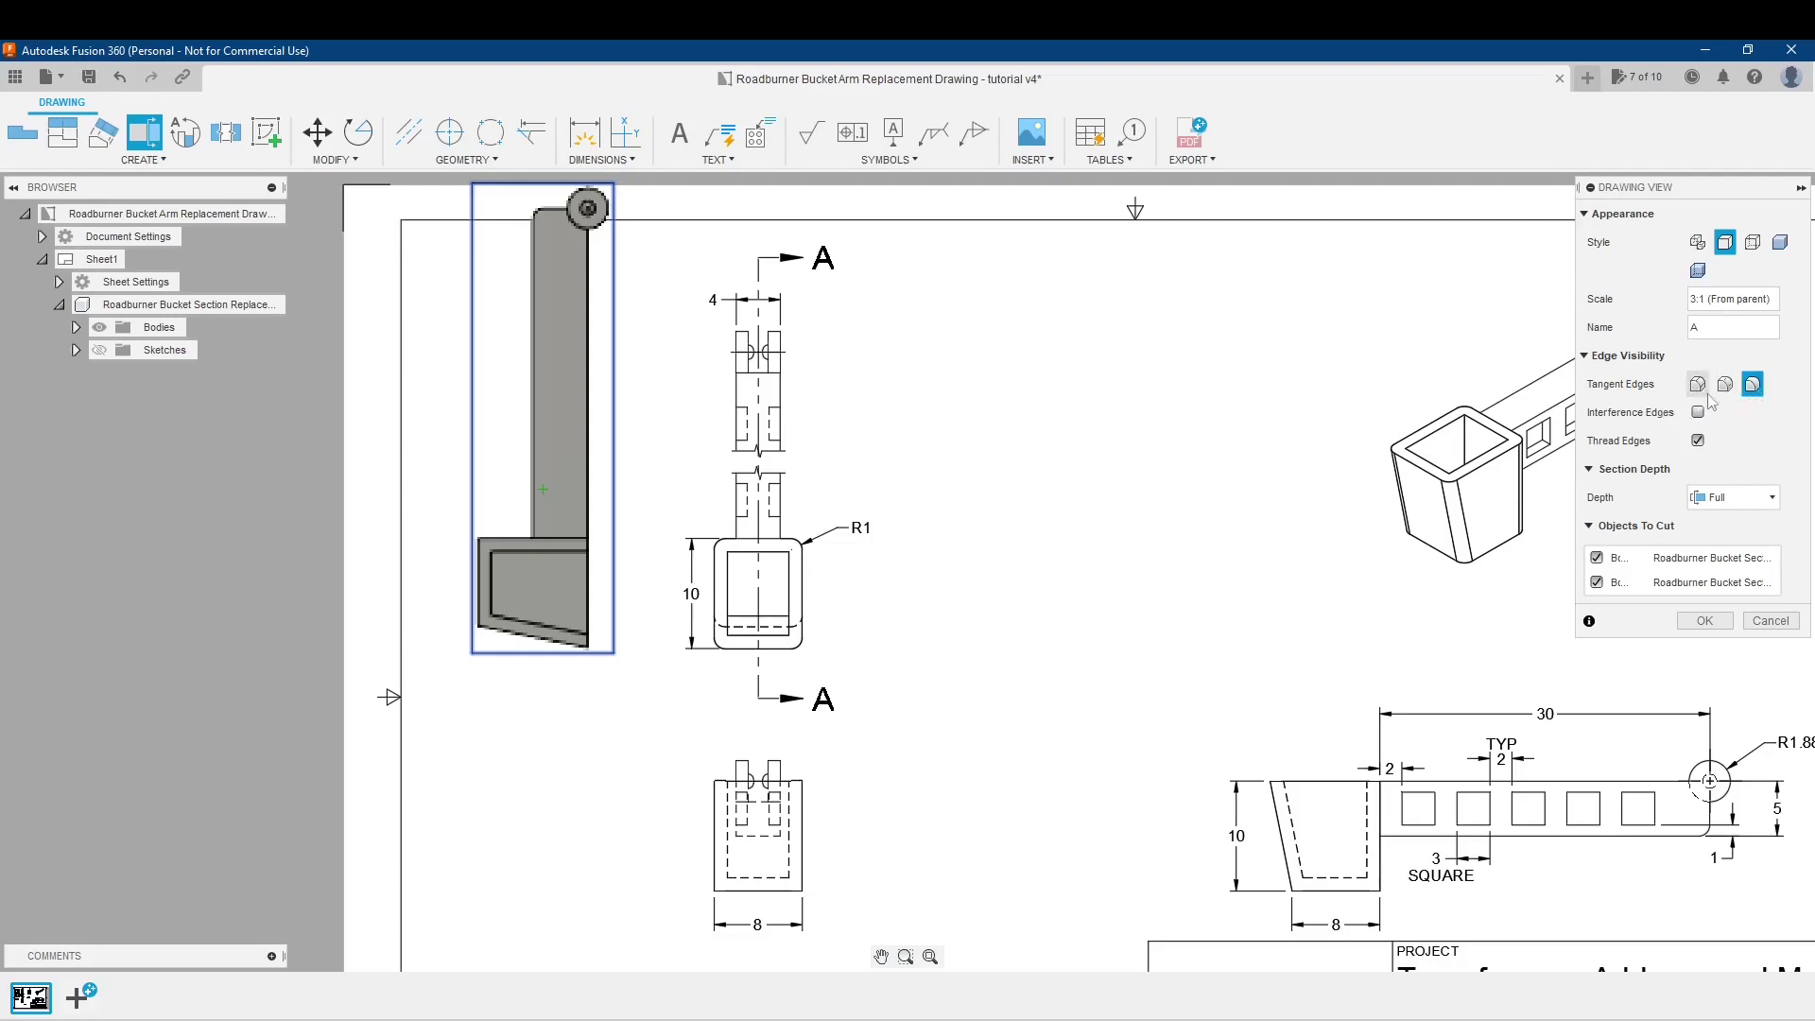
Try the Slice and Distance section depths on the new section view.
click(1768, 500)
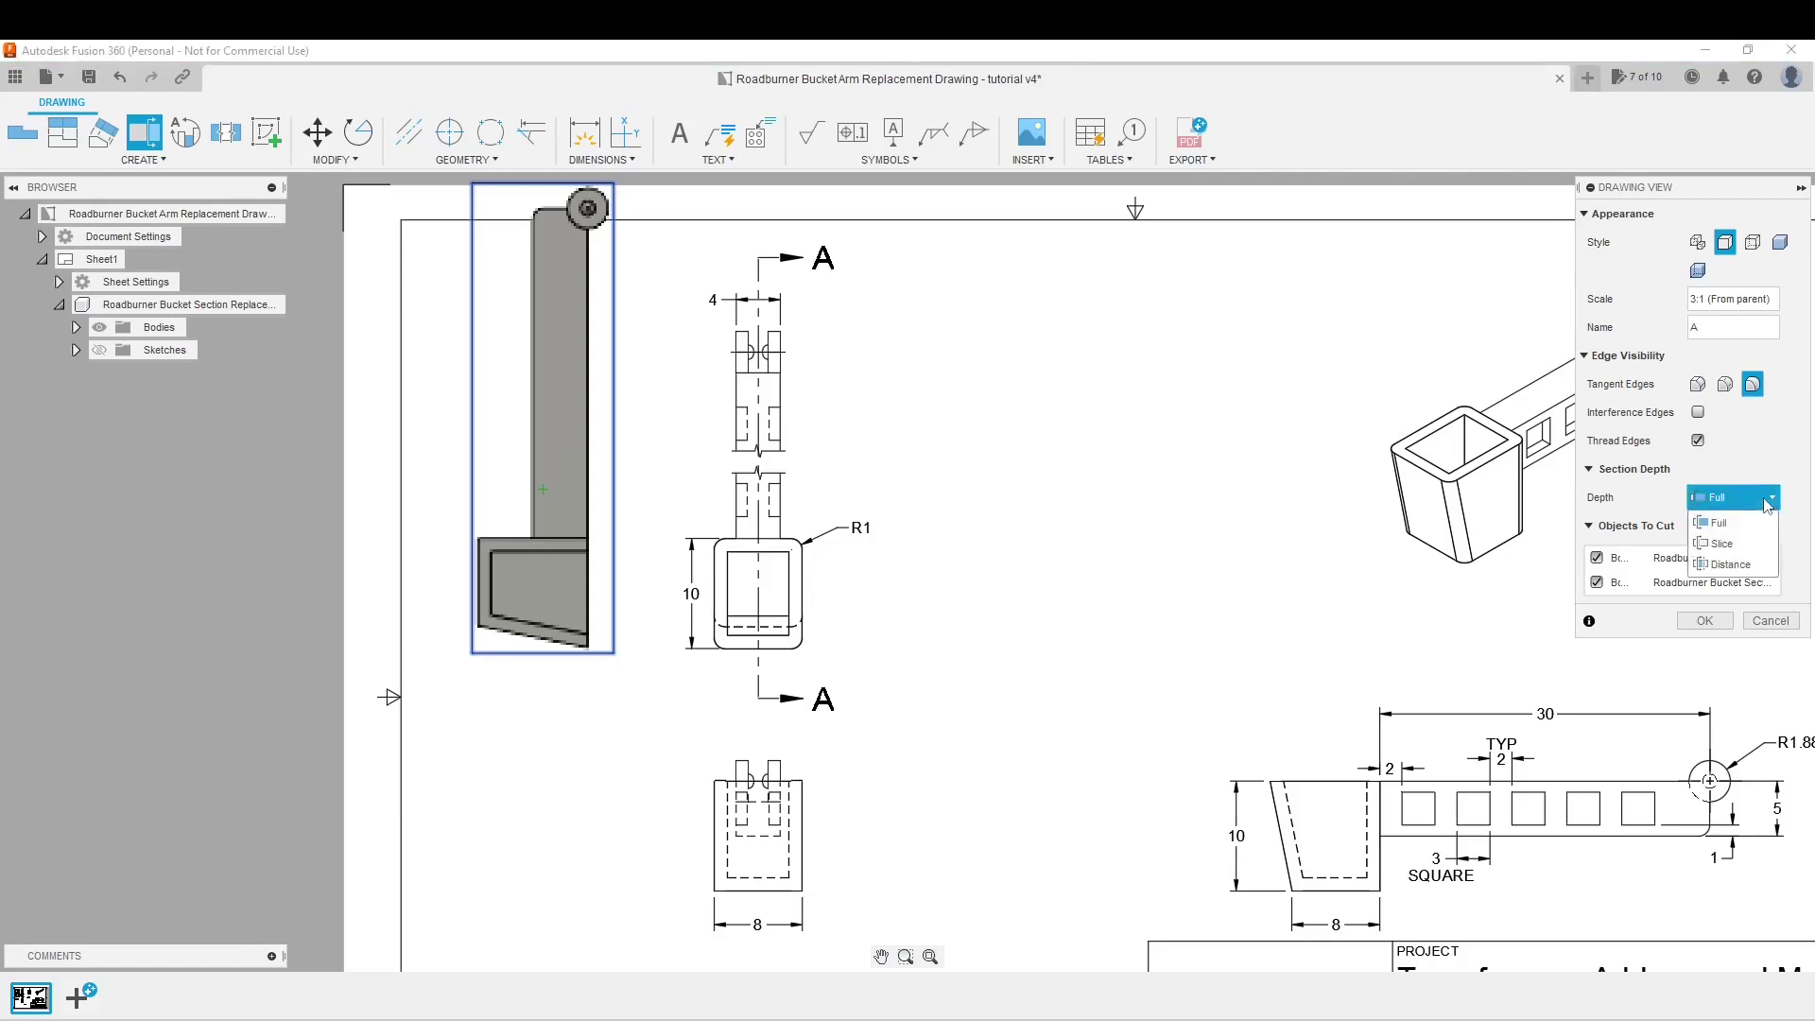
click(1721, 545)
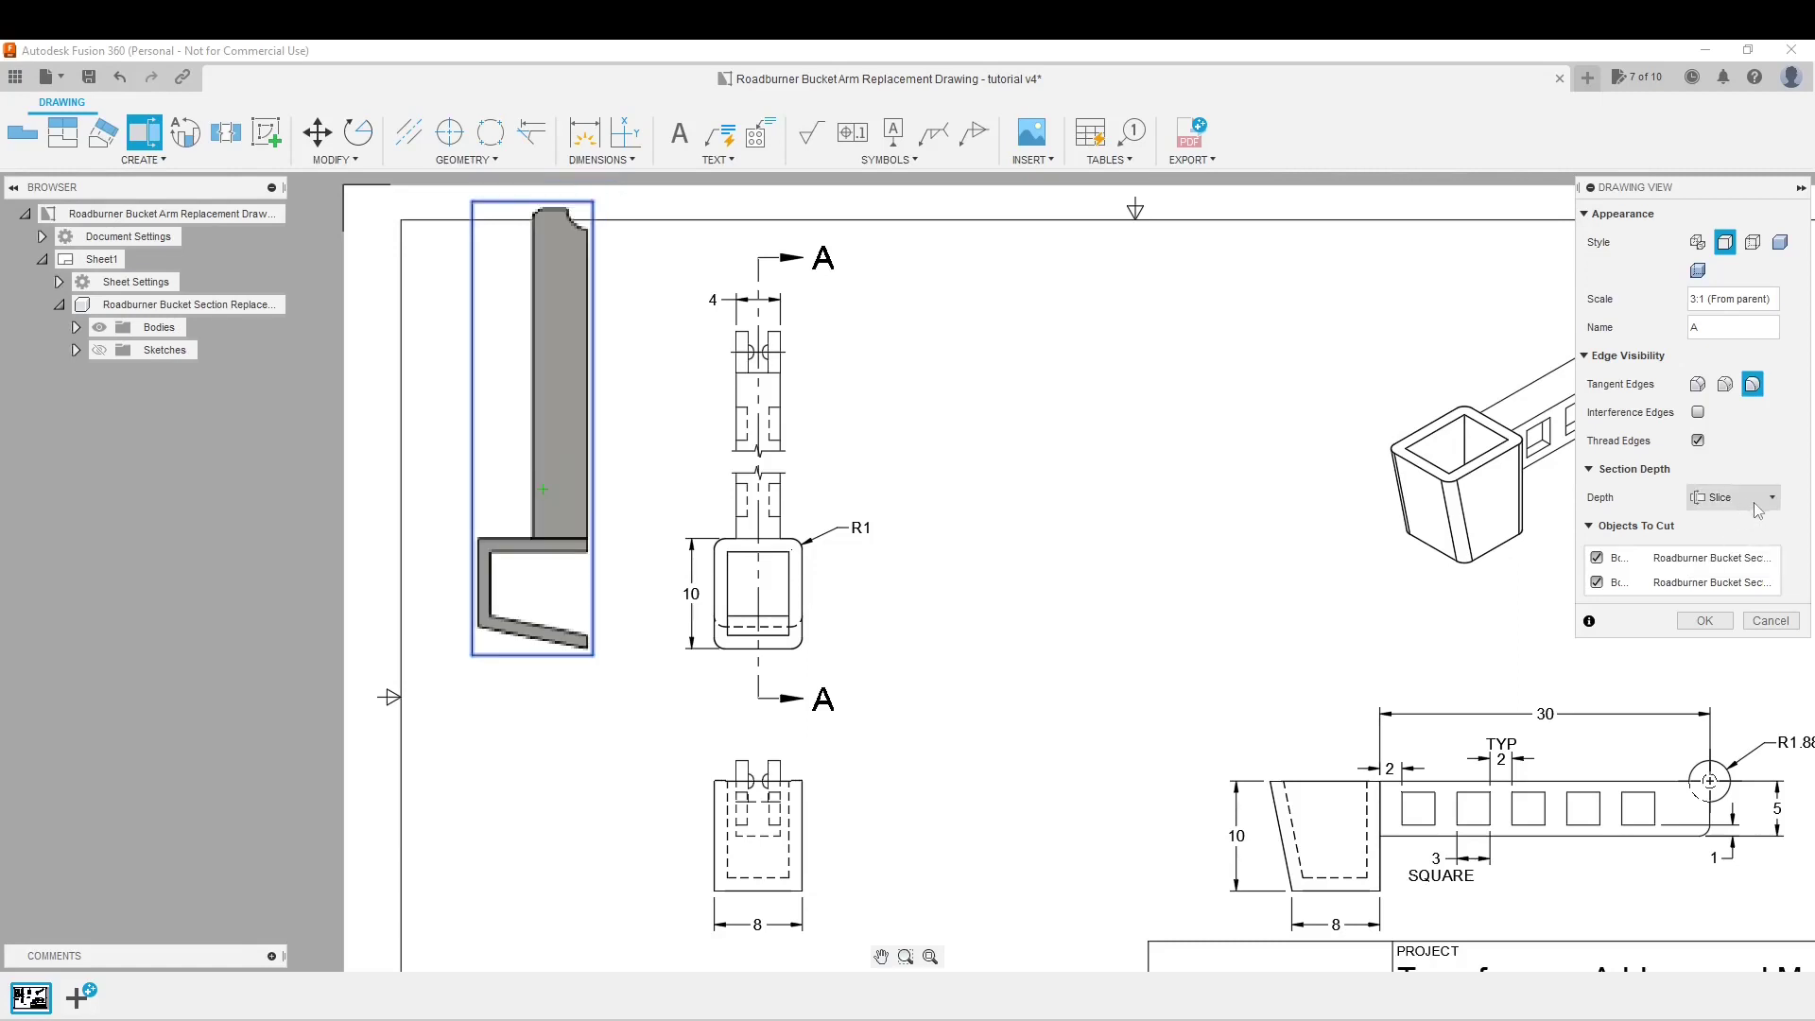
click(1736, 498)
click(1738, 564)
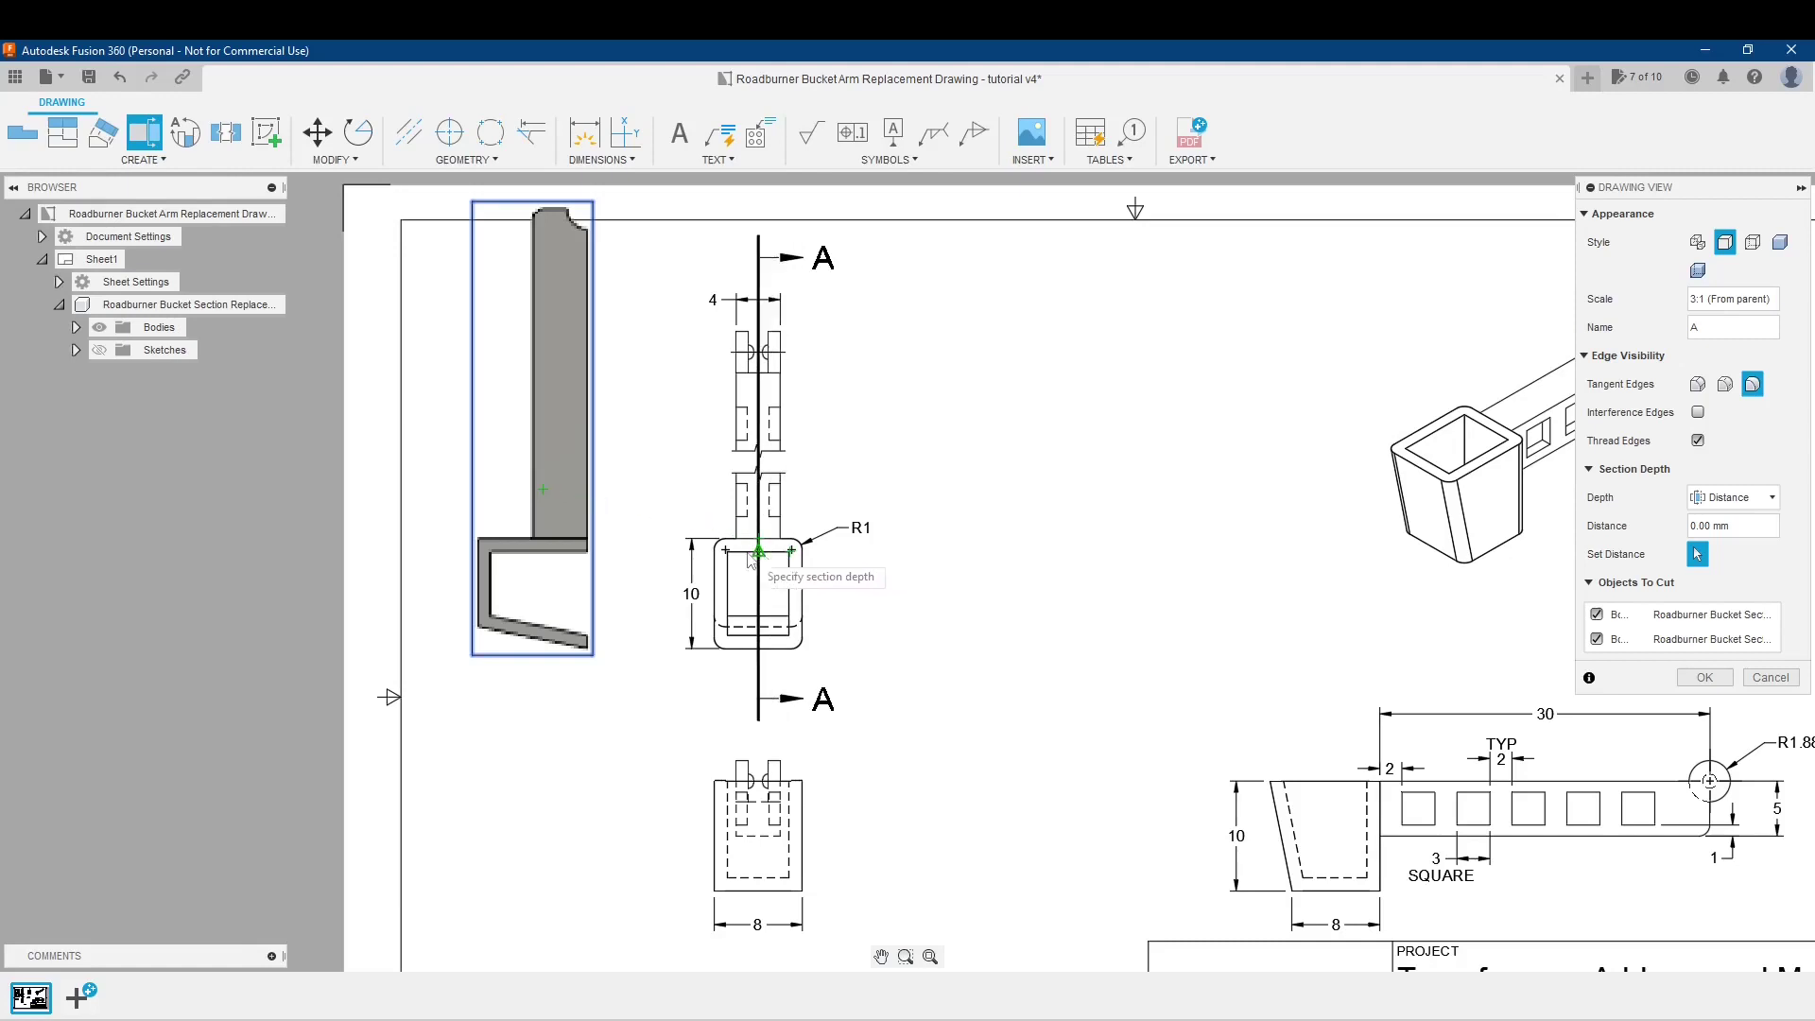
click(1733, 497)
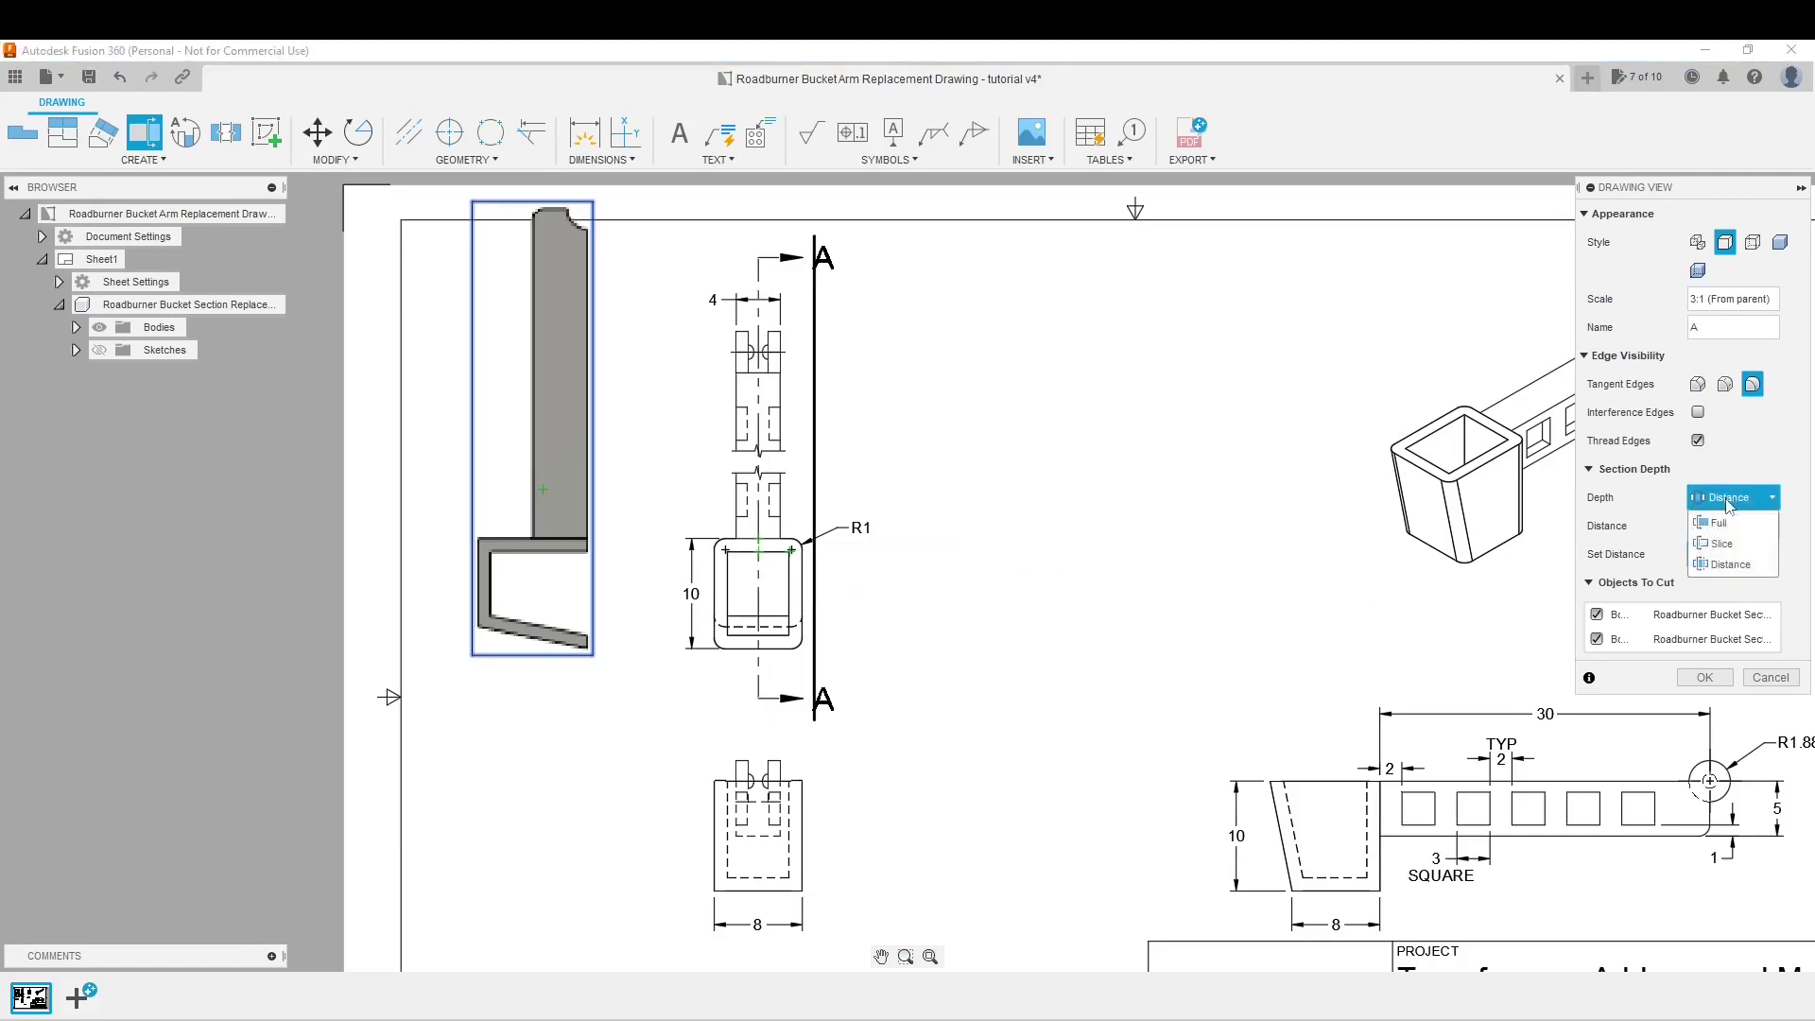
click(1735, 546)
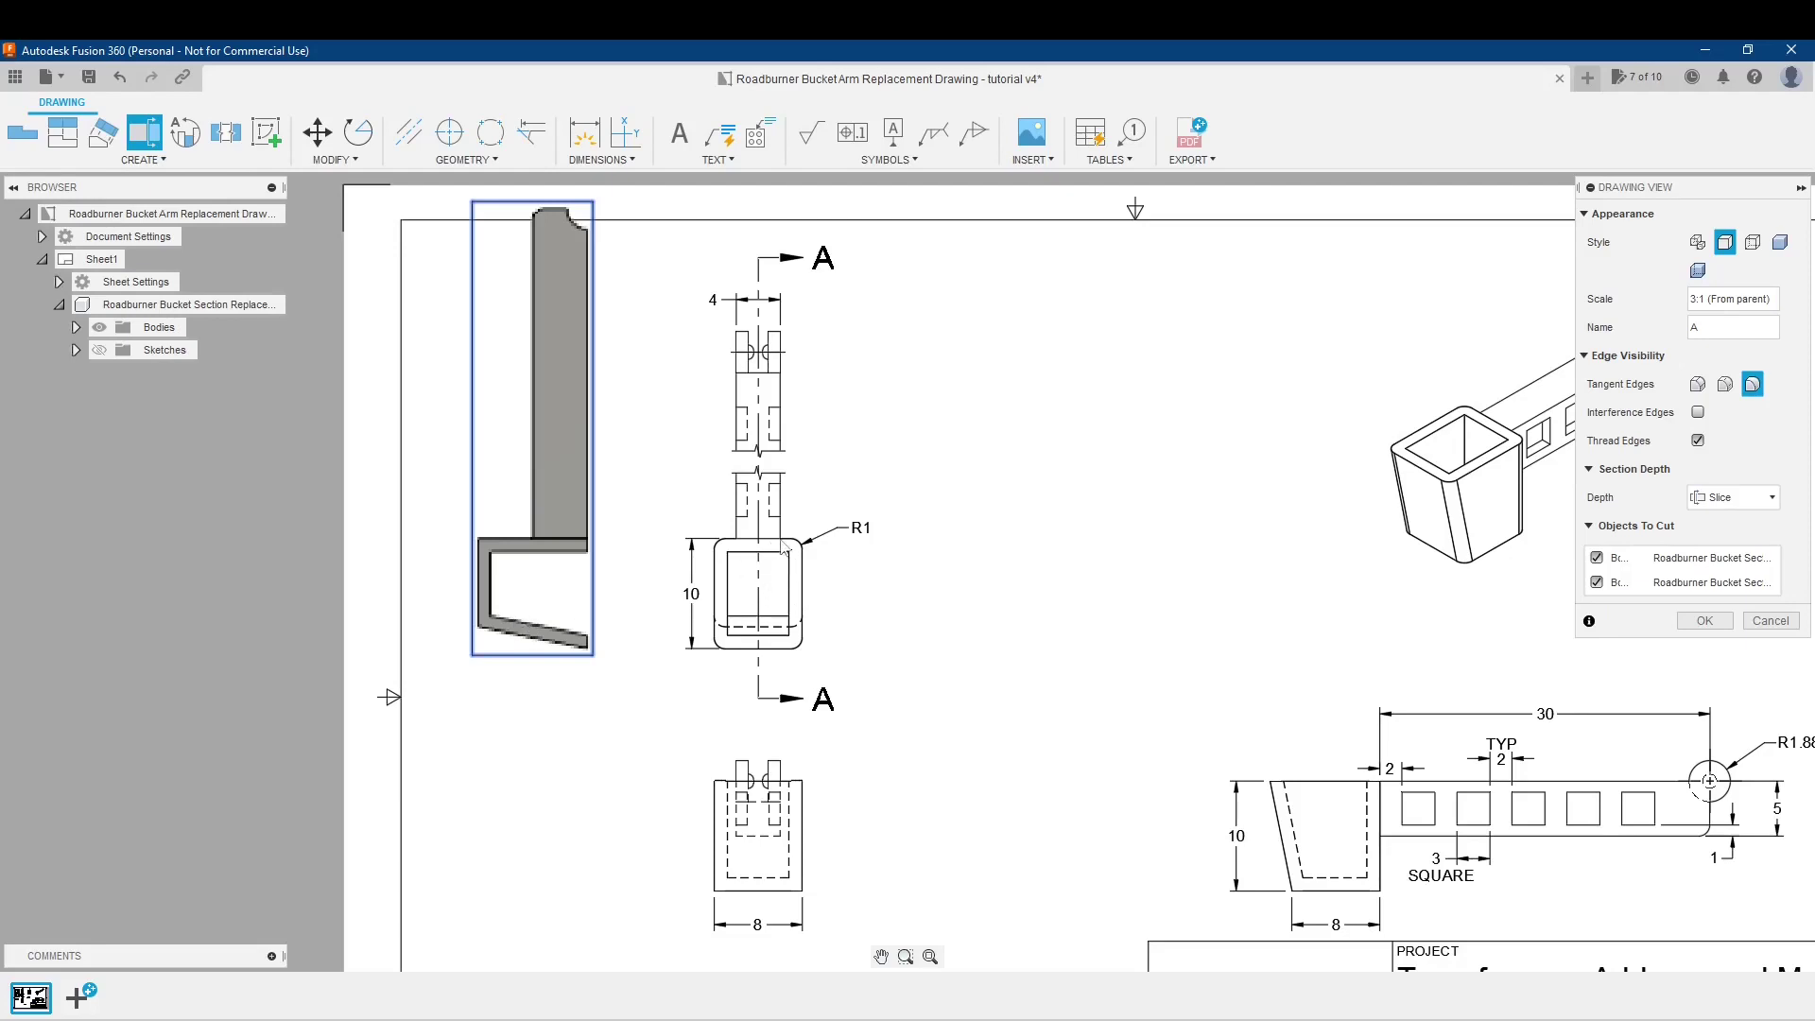
Set the section depth to Full and finish the section view.
click(1735, 498)
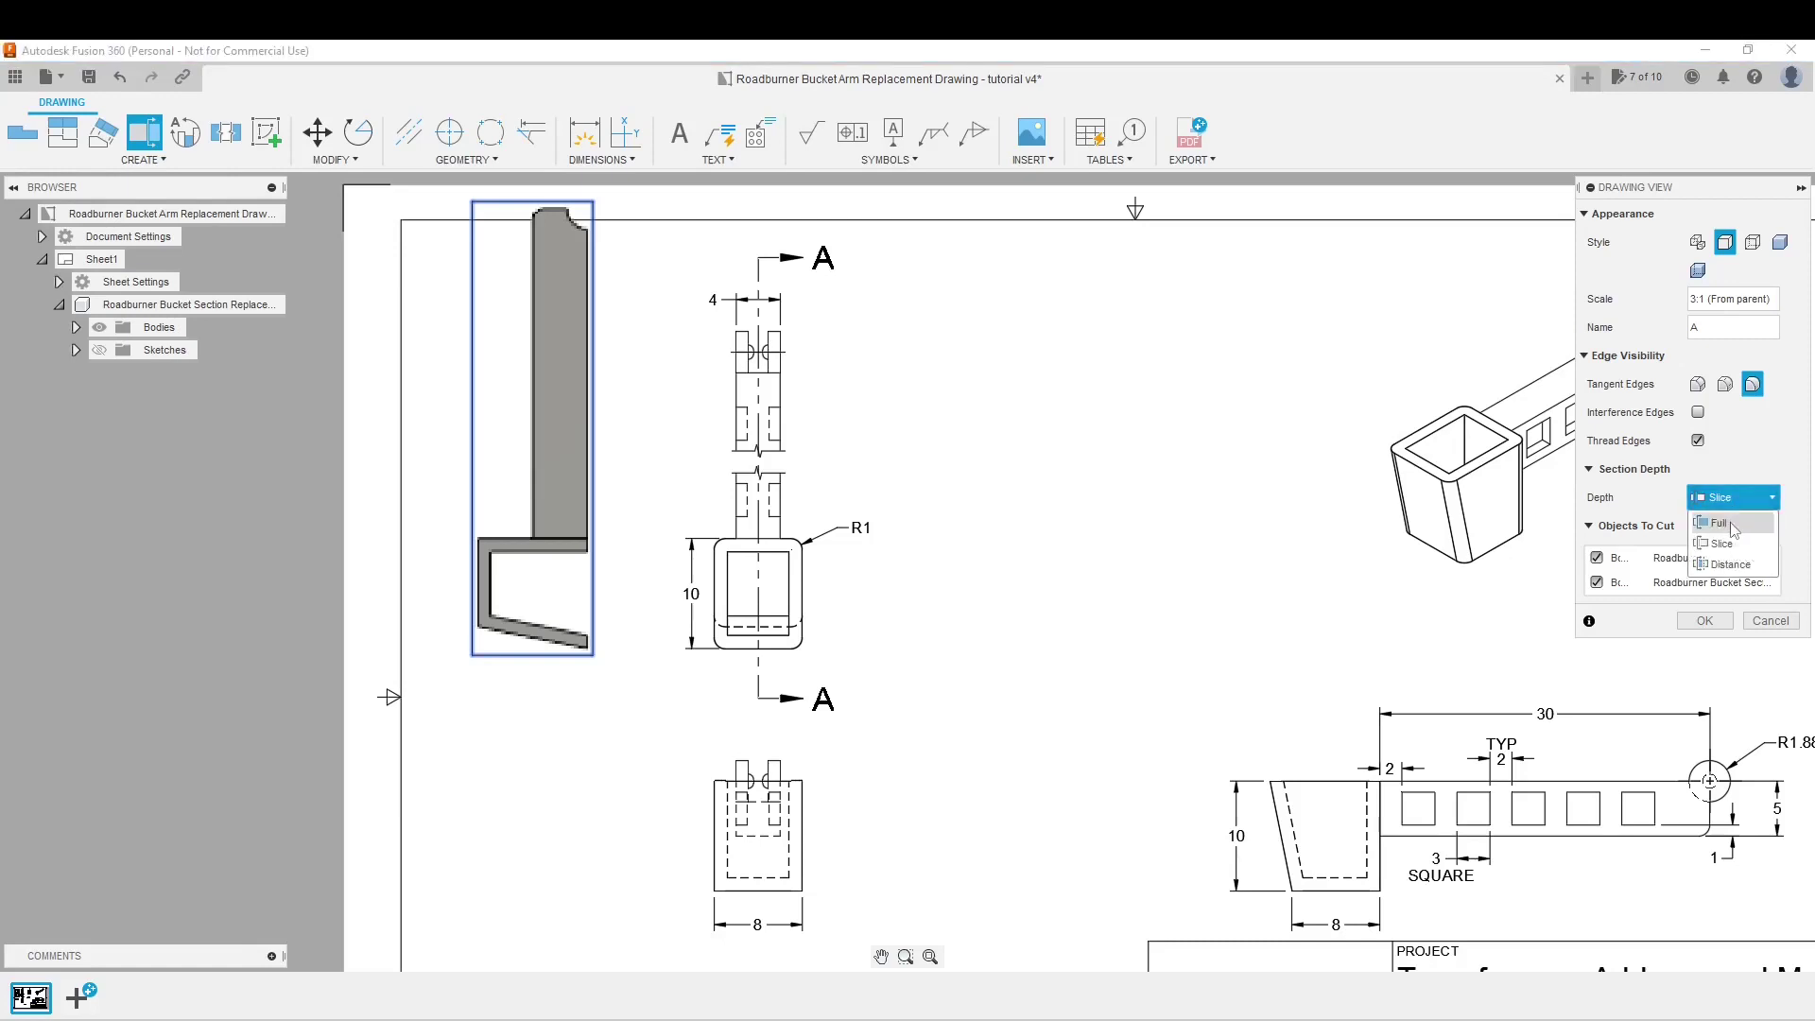
click(1720, 520)
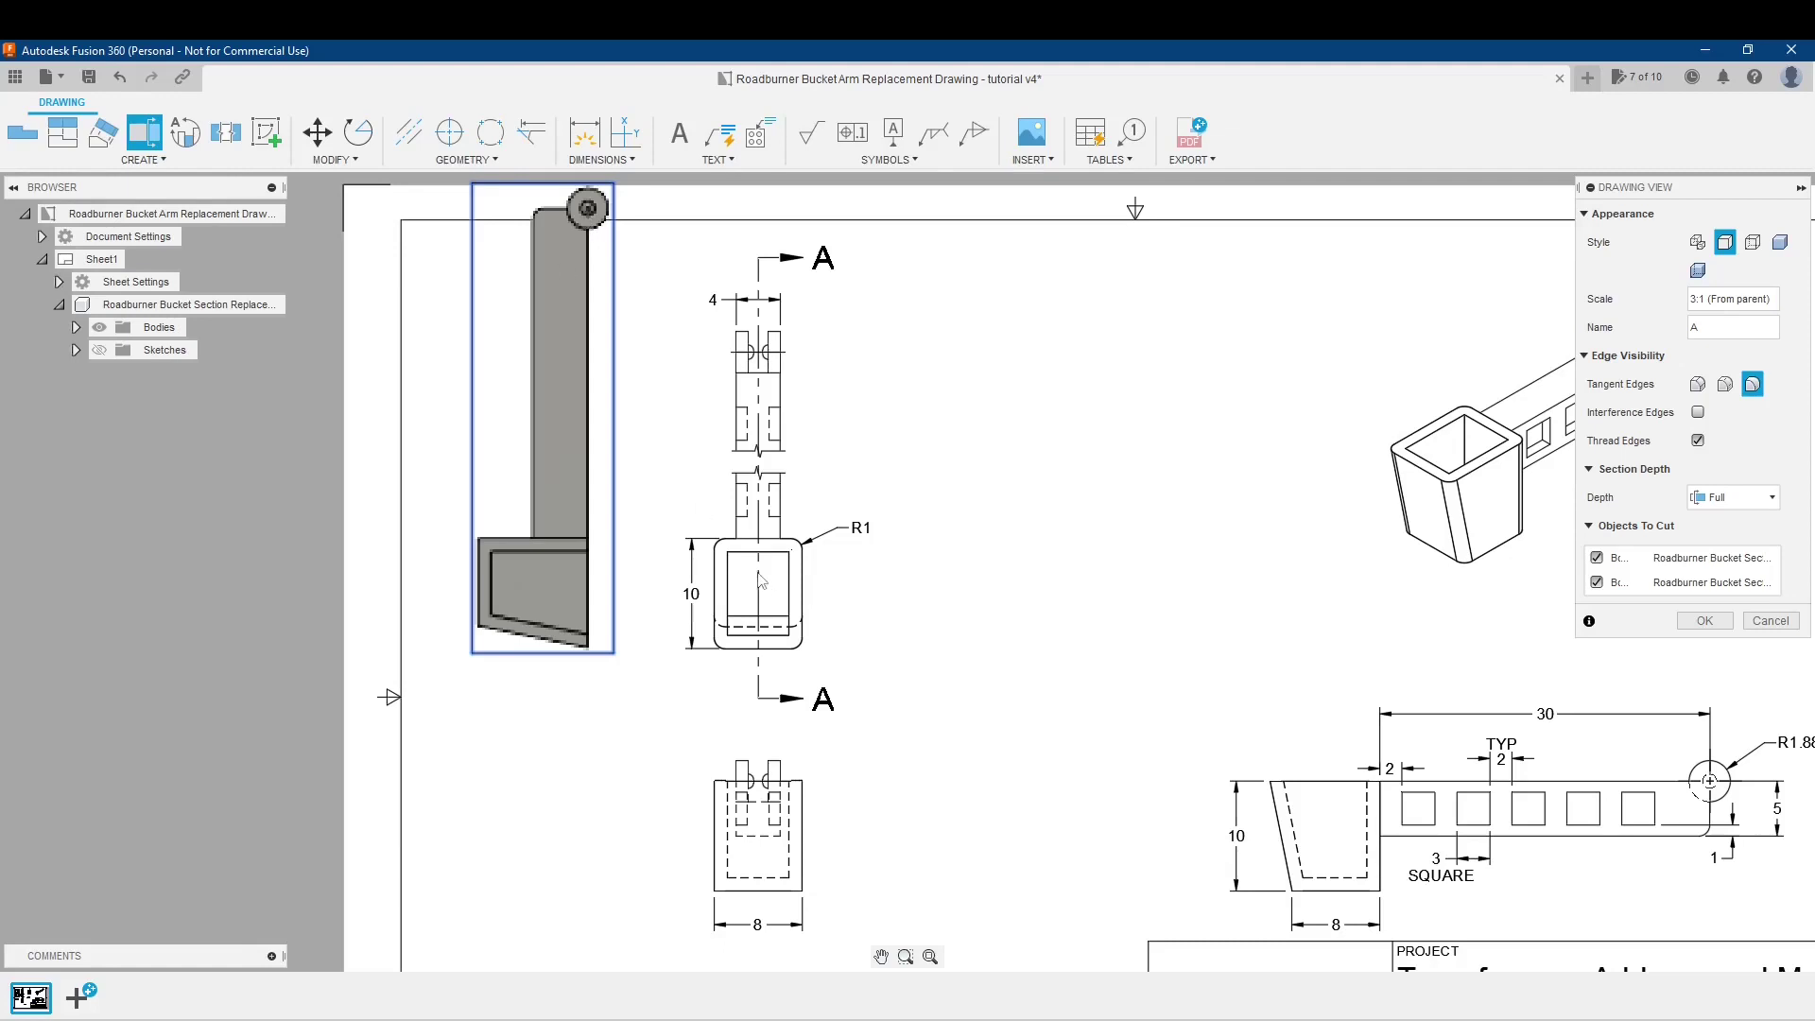
click(1705, 621)
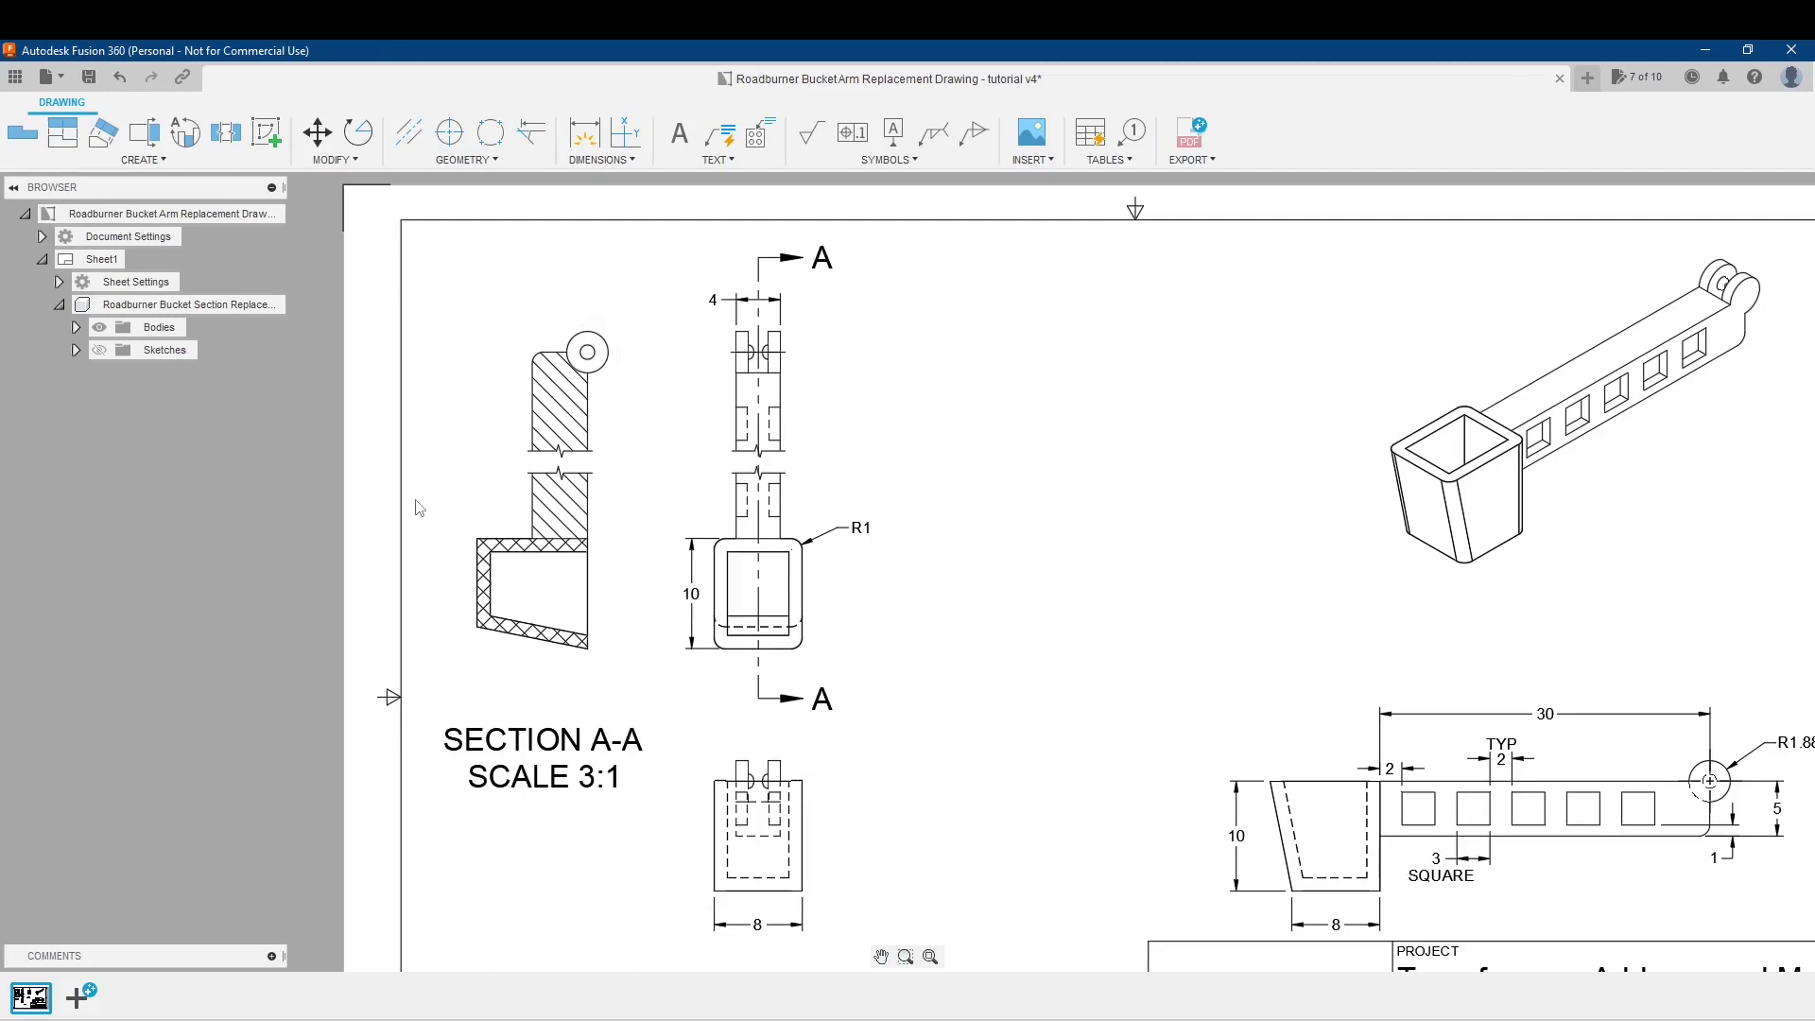
Add a centre mark to the round hinge end in the section view.
scroll(420, 507, up, 3)
click(449, 131)
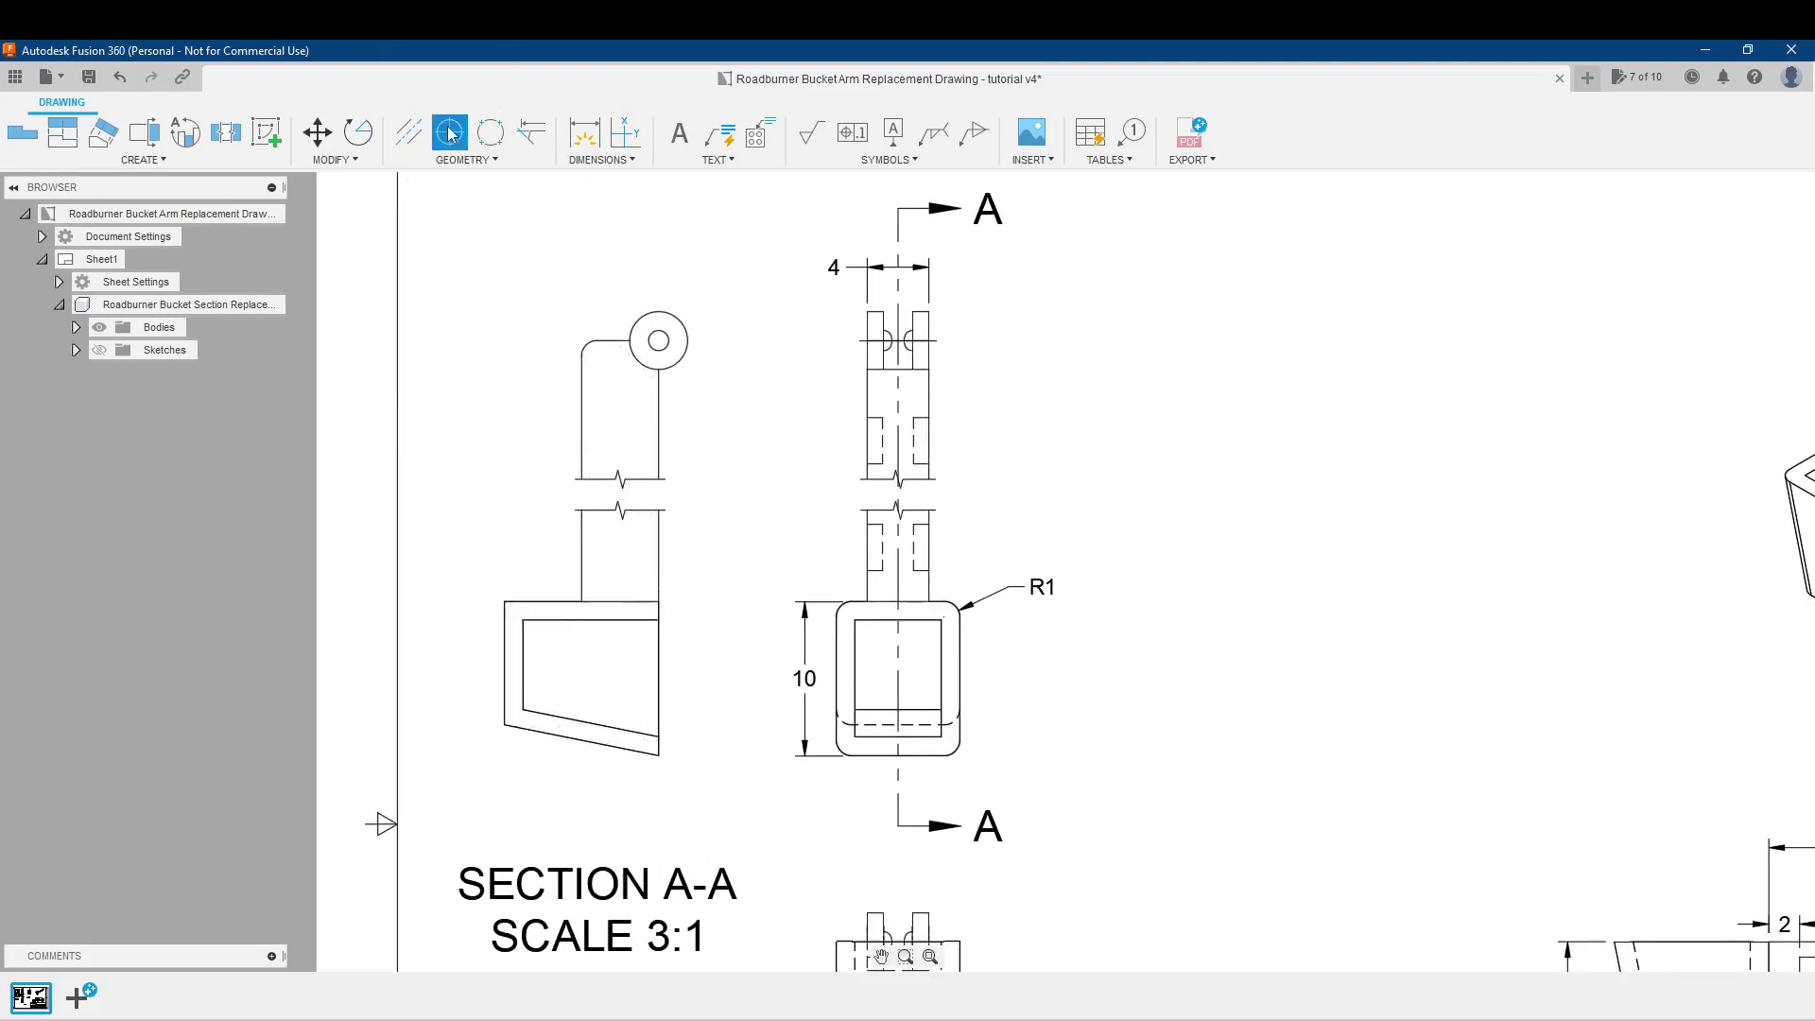
click(659, 352)
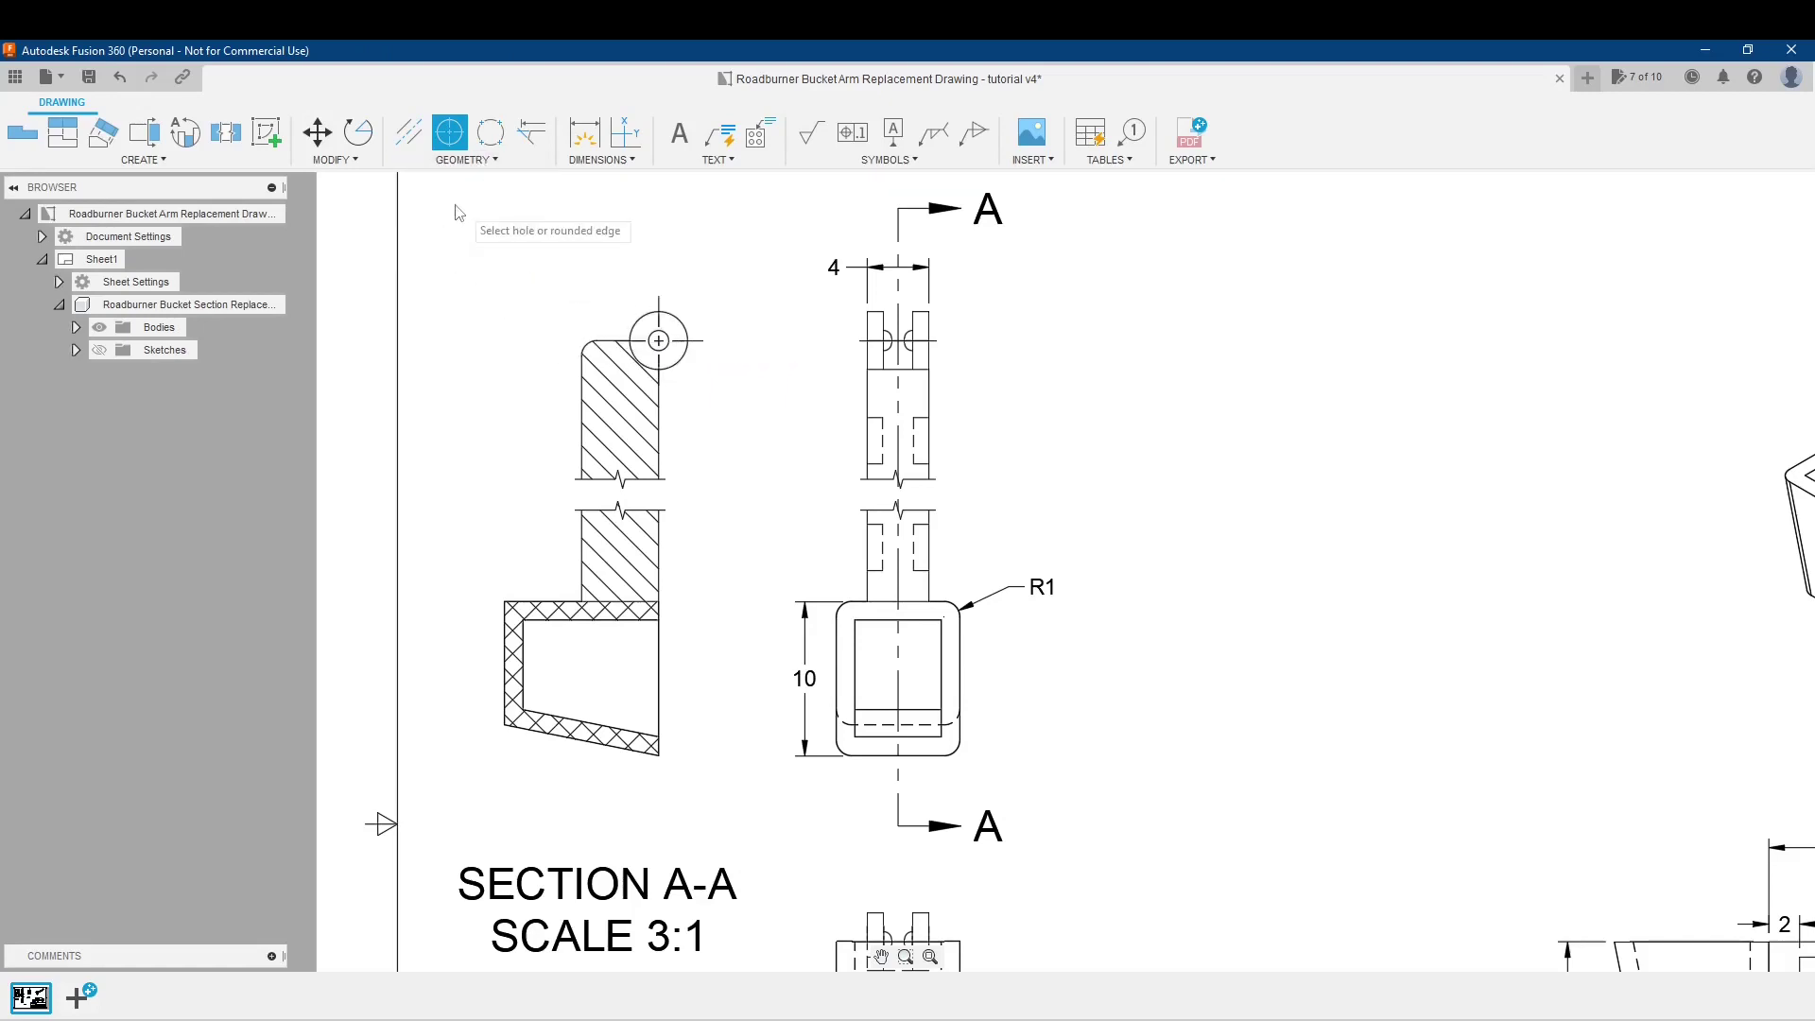
Dimension the thickness of the bucket's slanted wall in the section view, placing the text just outside the open end.
click(592, 145)
scroll(605, 733, up, 3)
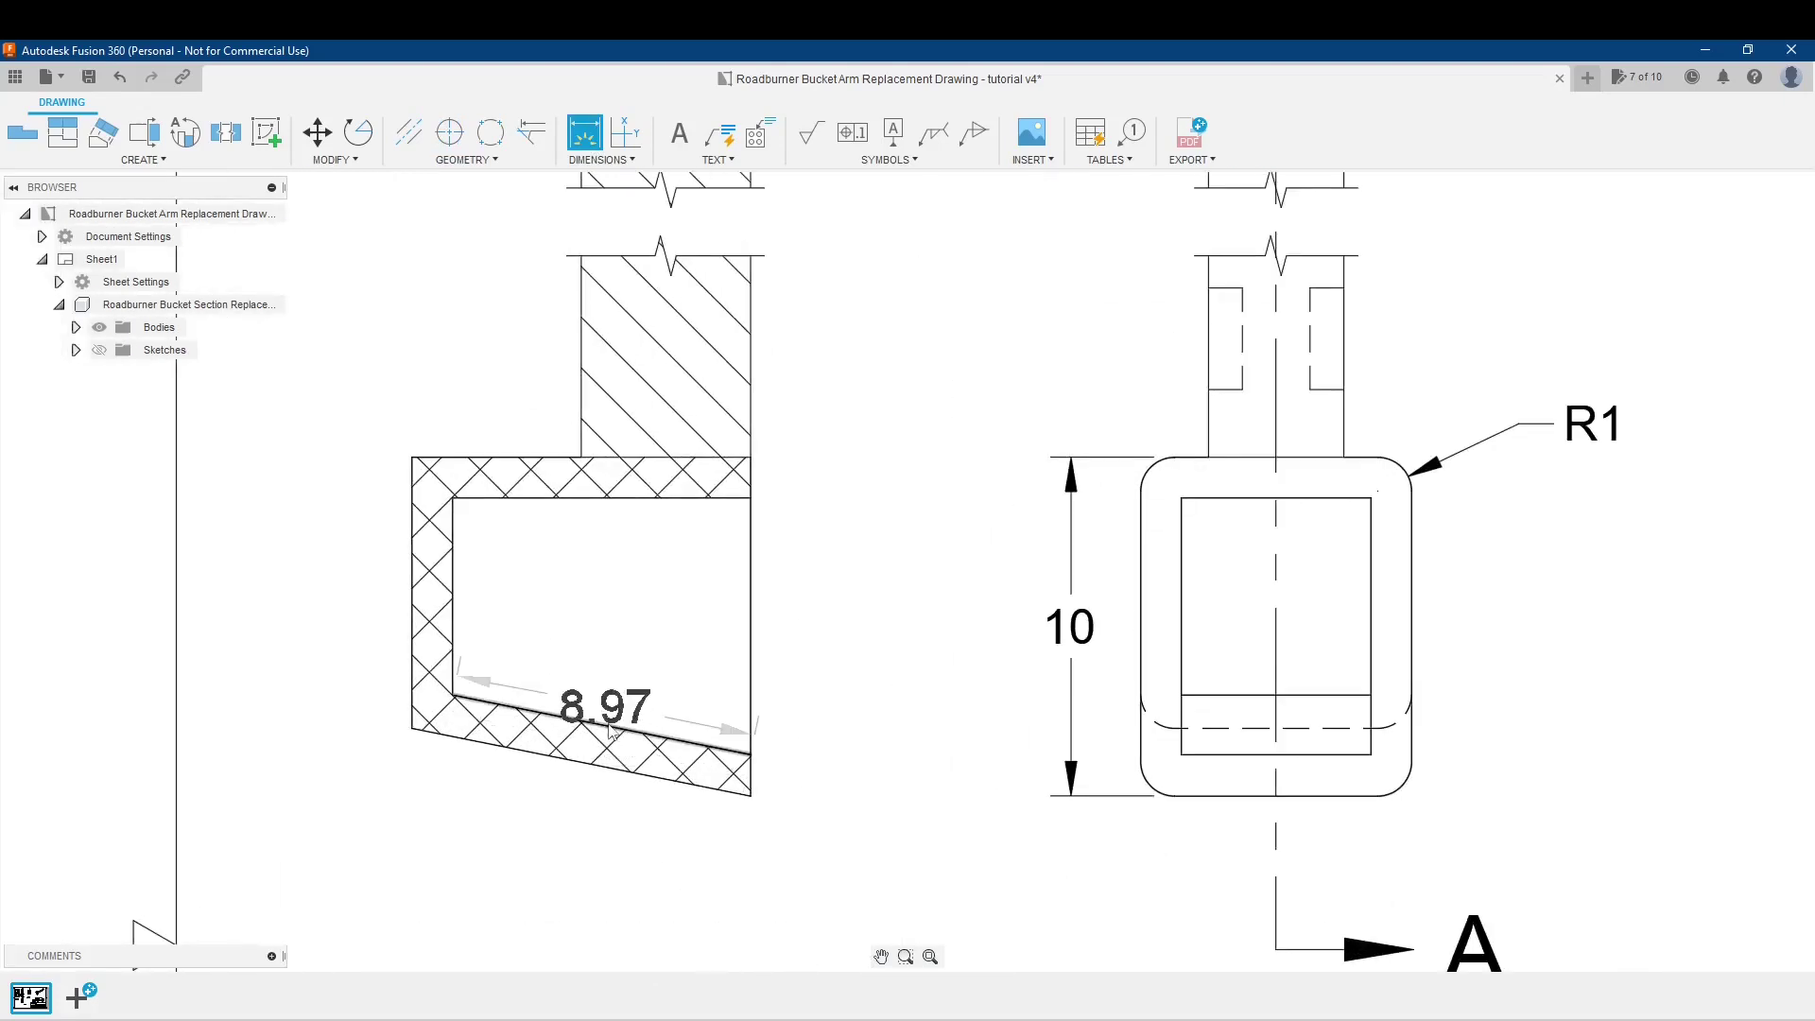
click(610, 730)
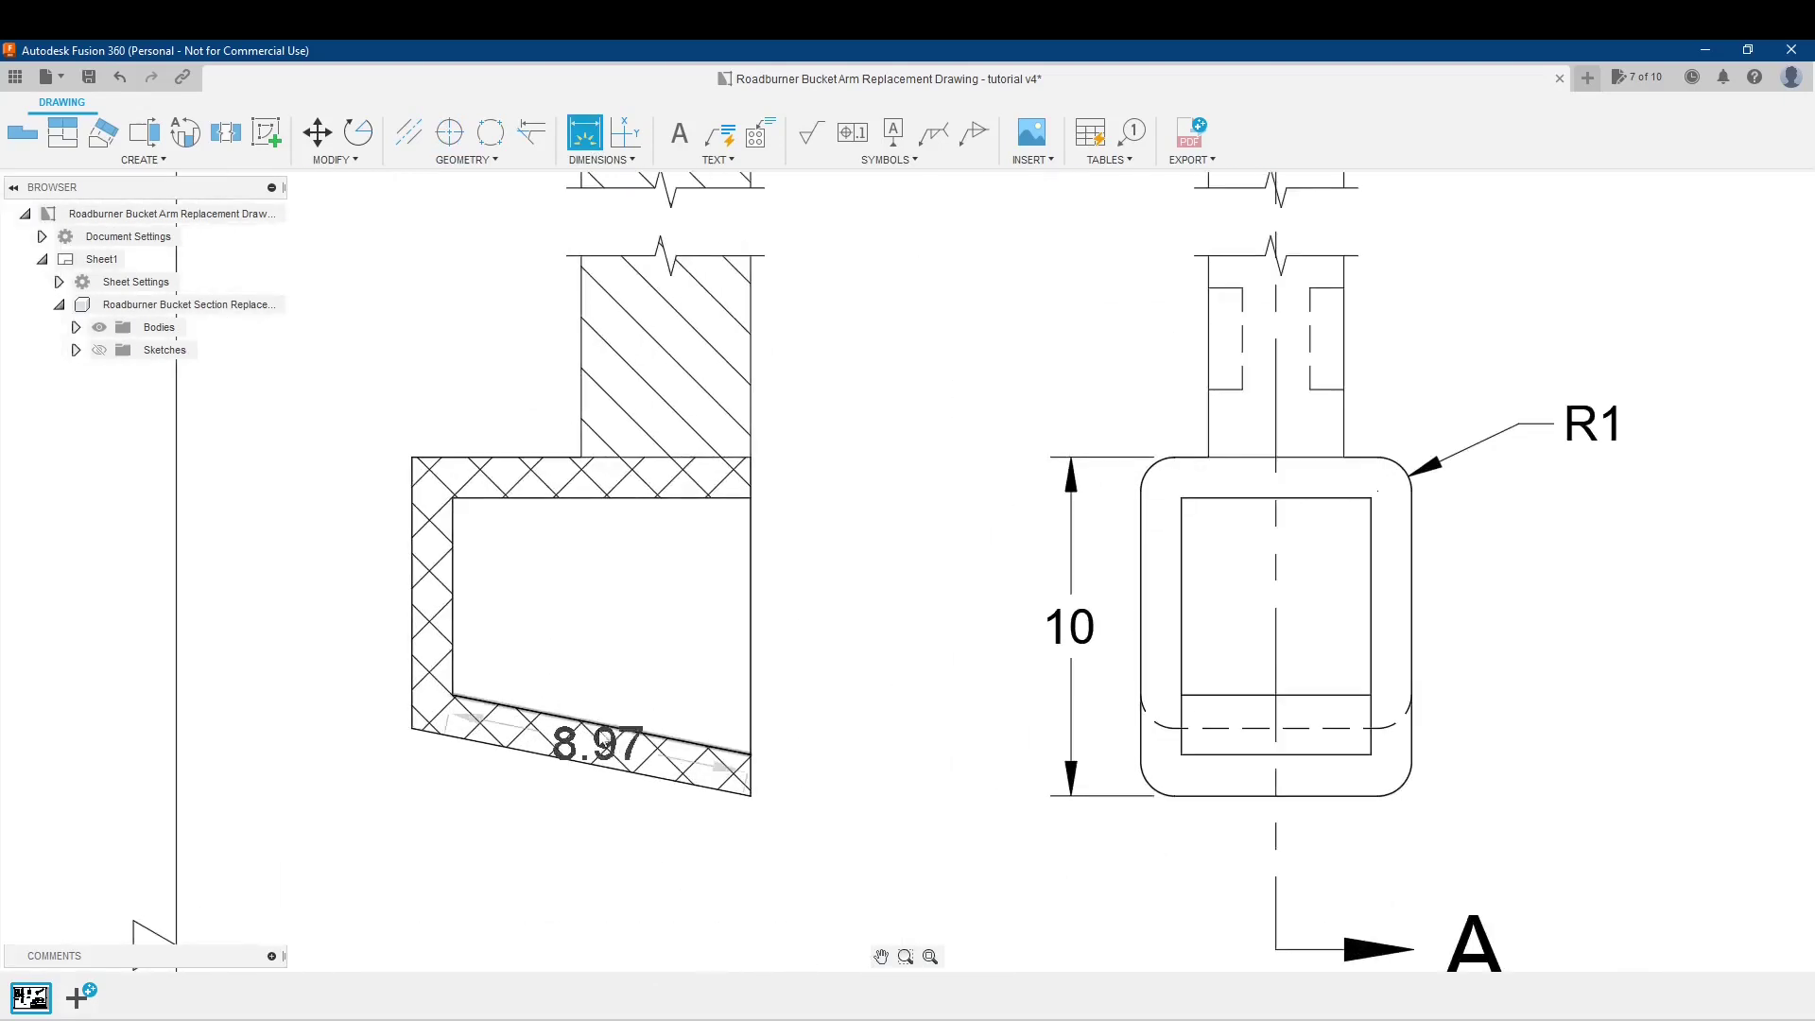
click(581, 764)
click(799, 842)
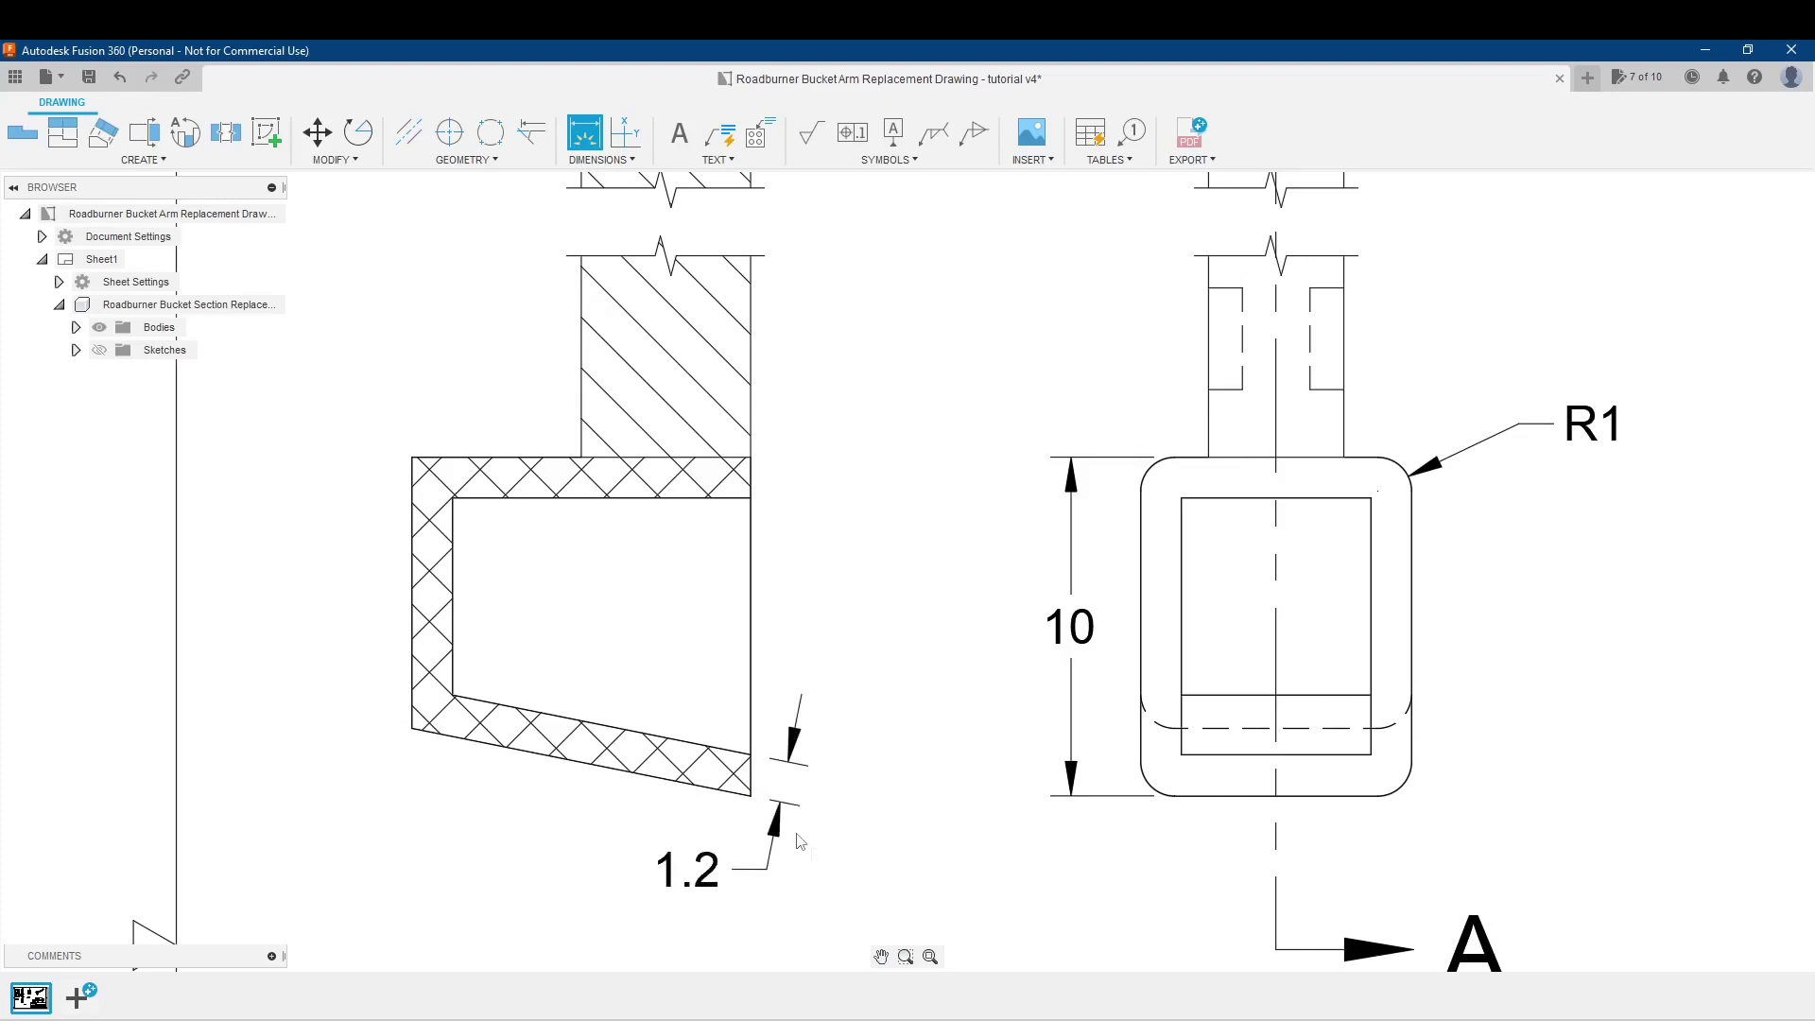
Dimension the diameter of the small inner circle at the hinge end of the section view.
scroll(529, 653, down, 2)
middle_drag(556, 610, 729, 628)
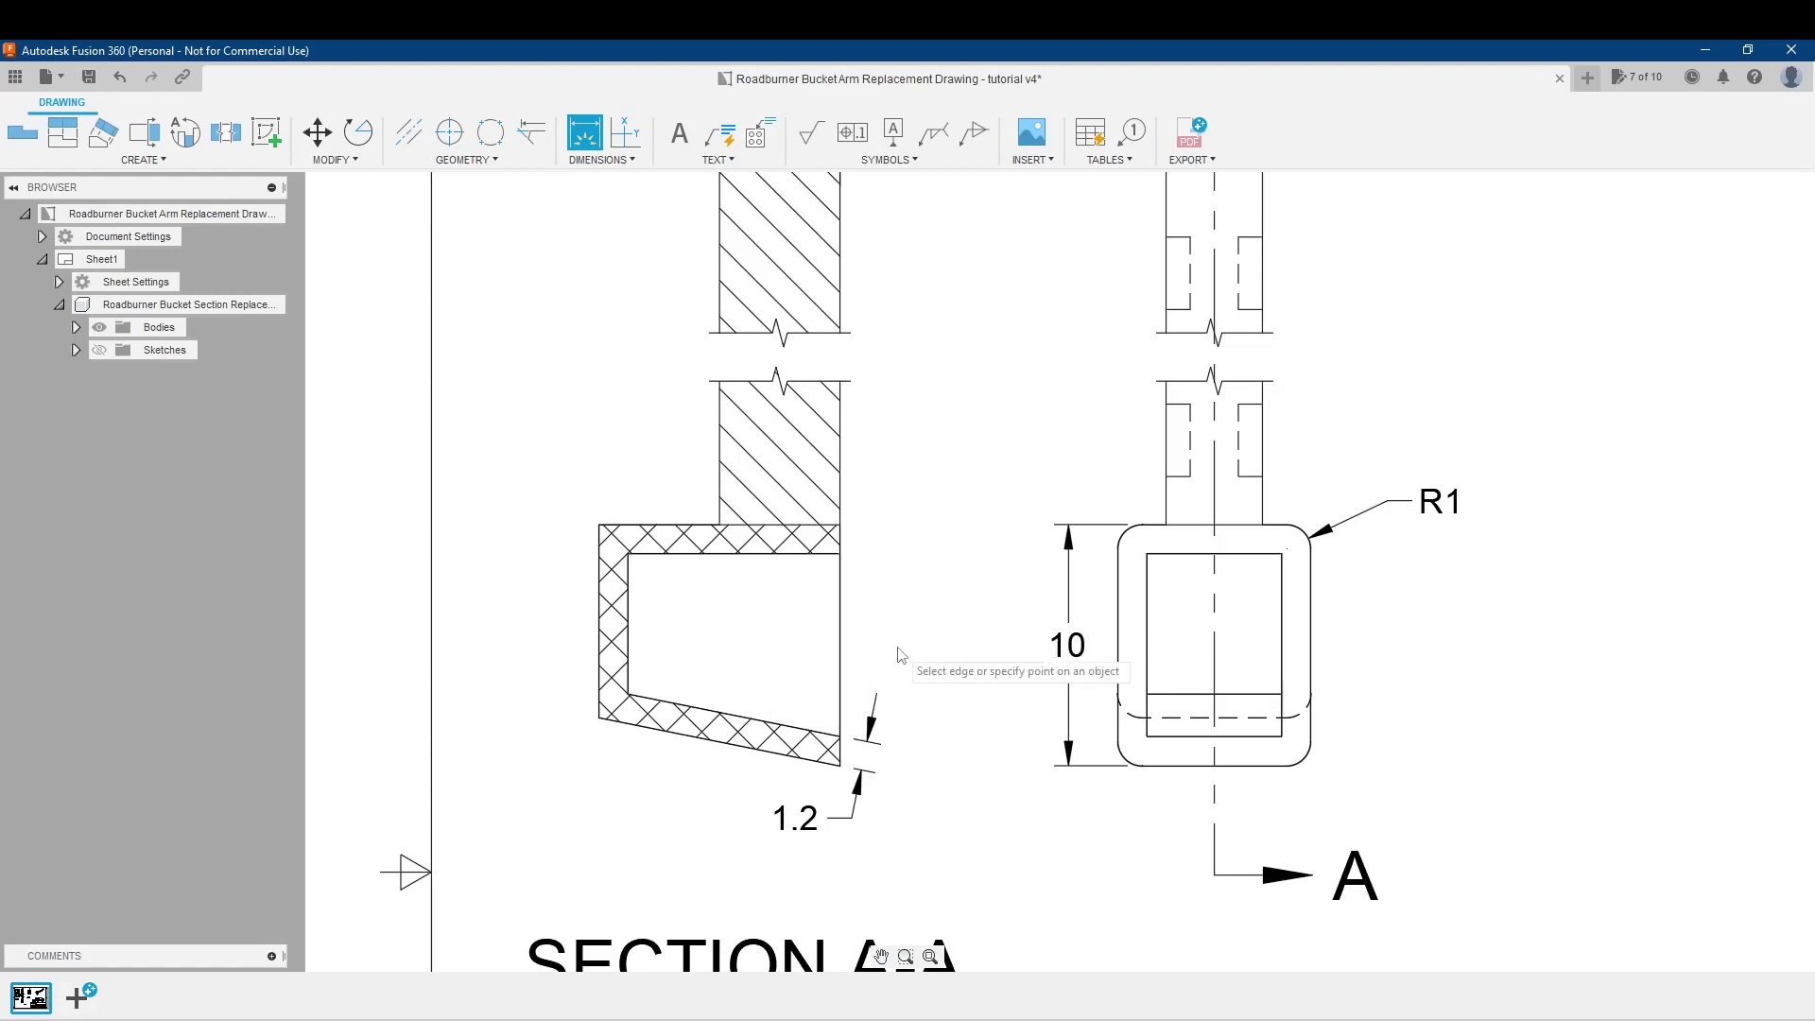
middle_drag(901, 654, 867, 800)
scroll(809, 405, up, 3)
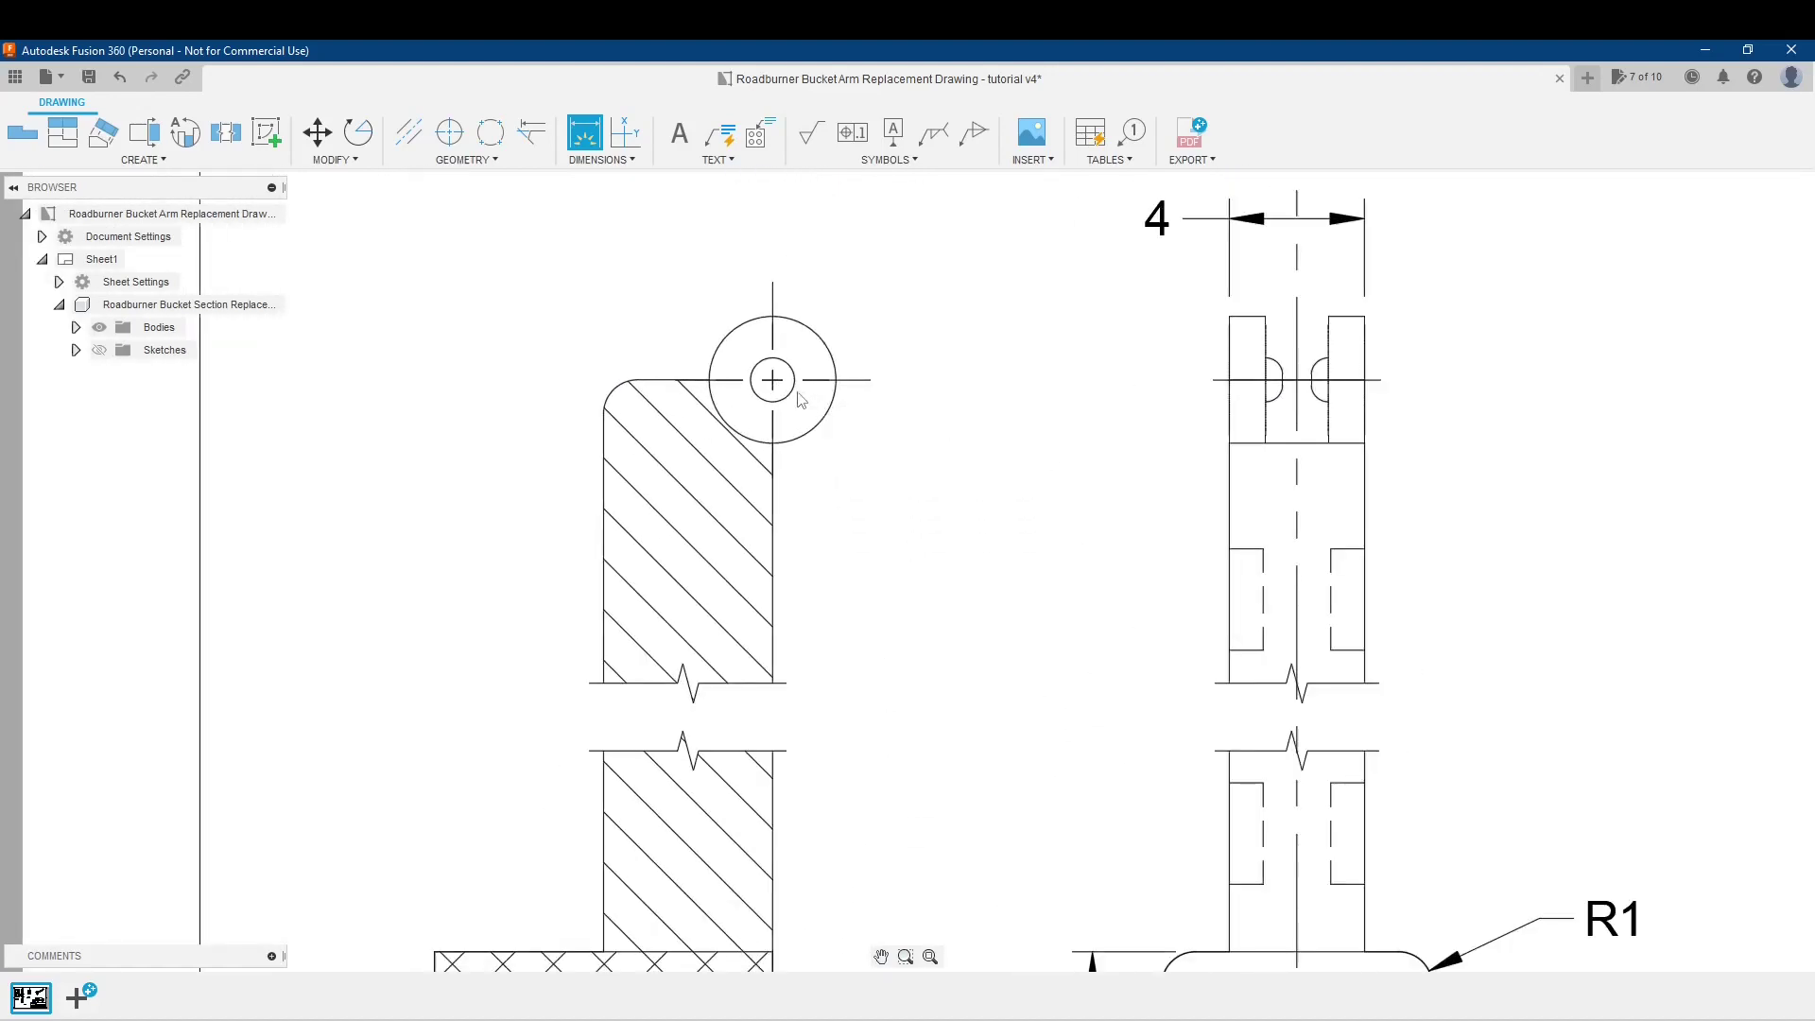
click(790, 370)
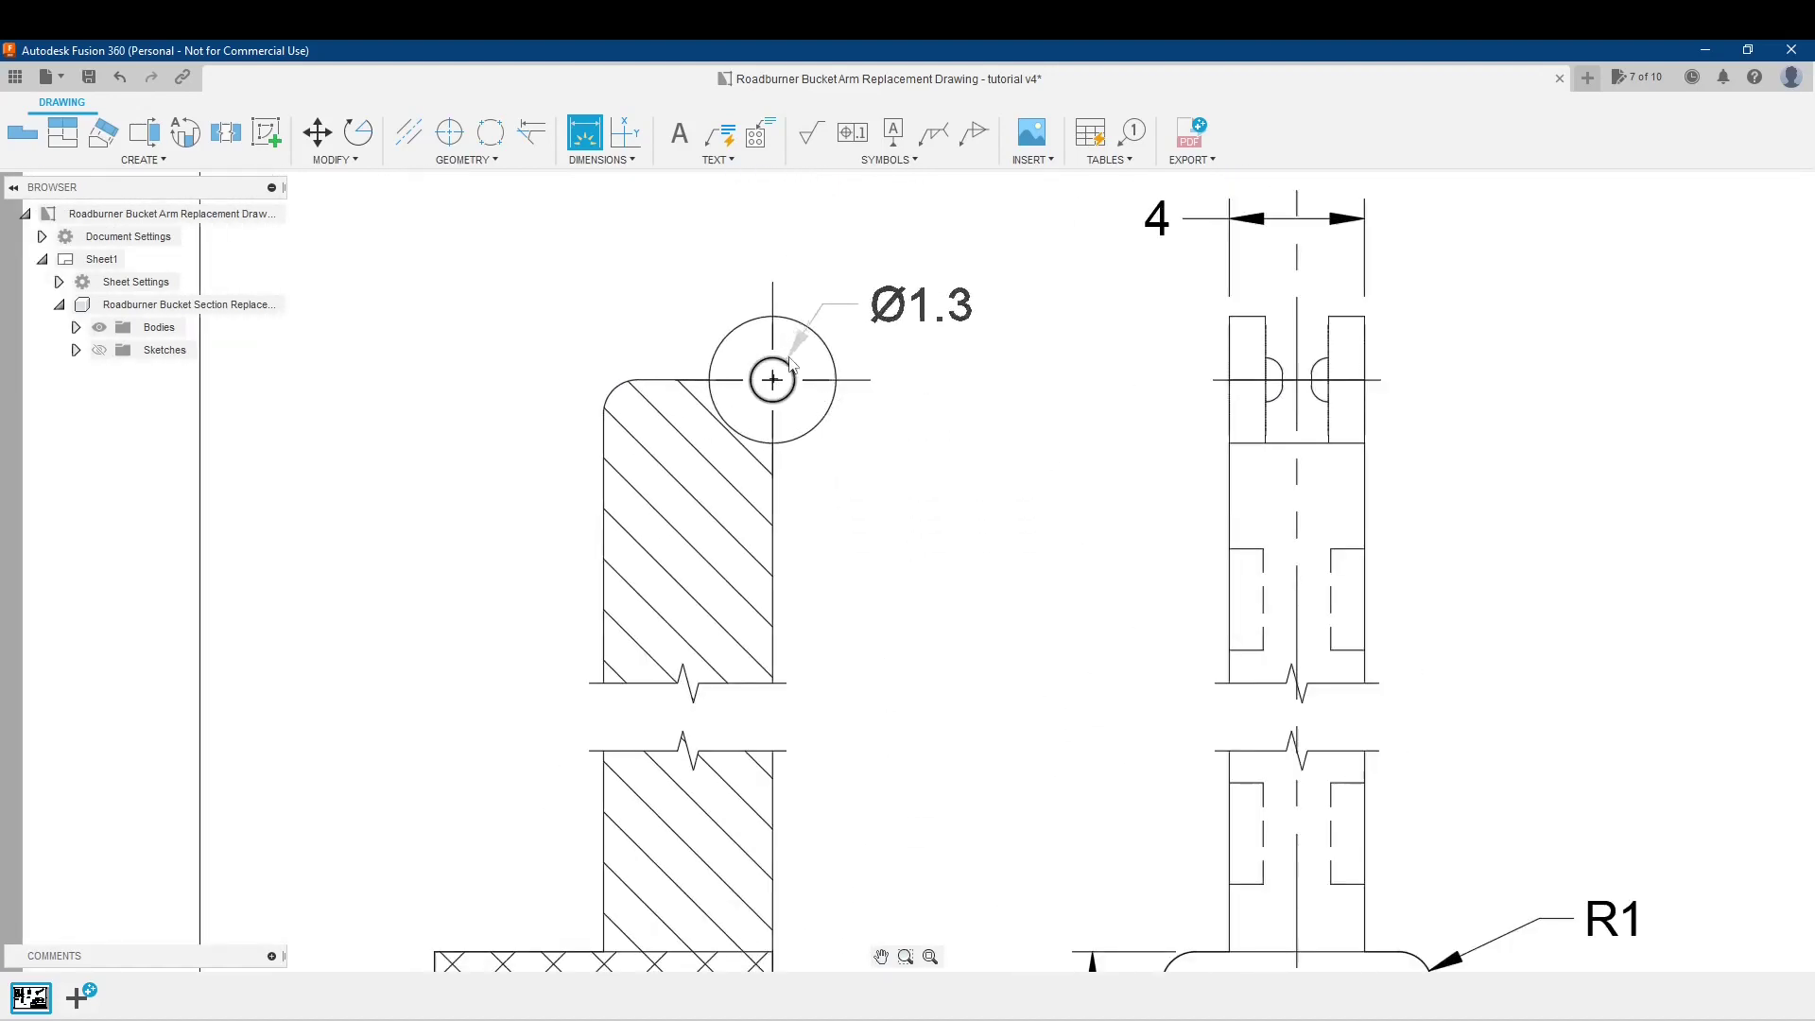
click(887, 283)
scroll(923, 600, down, 5)
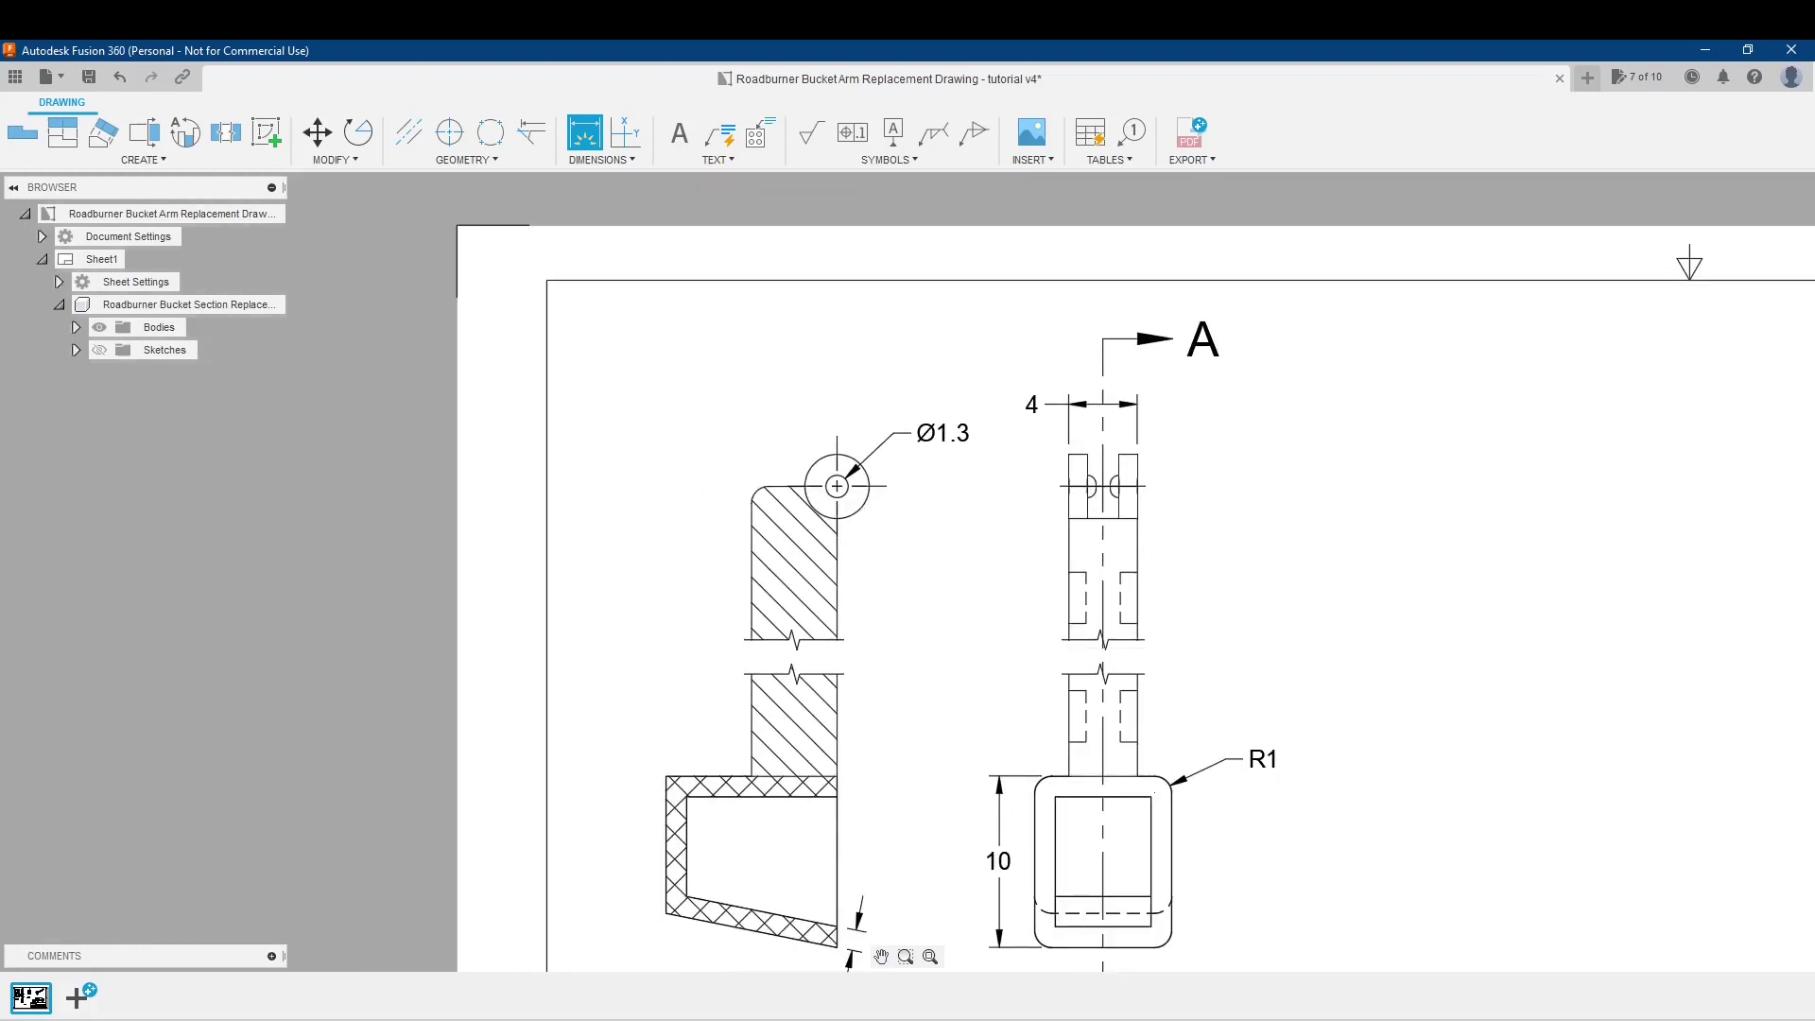
middle_drag(910, 637, 608, 546)
scroll(747, 506, up, 2)
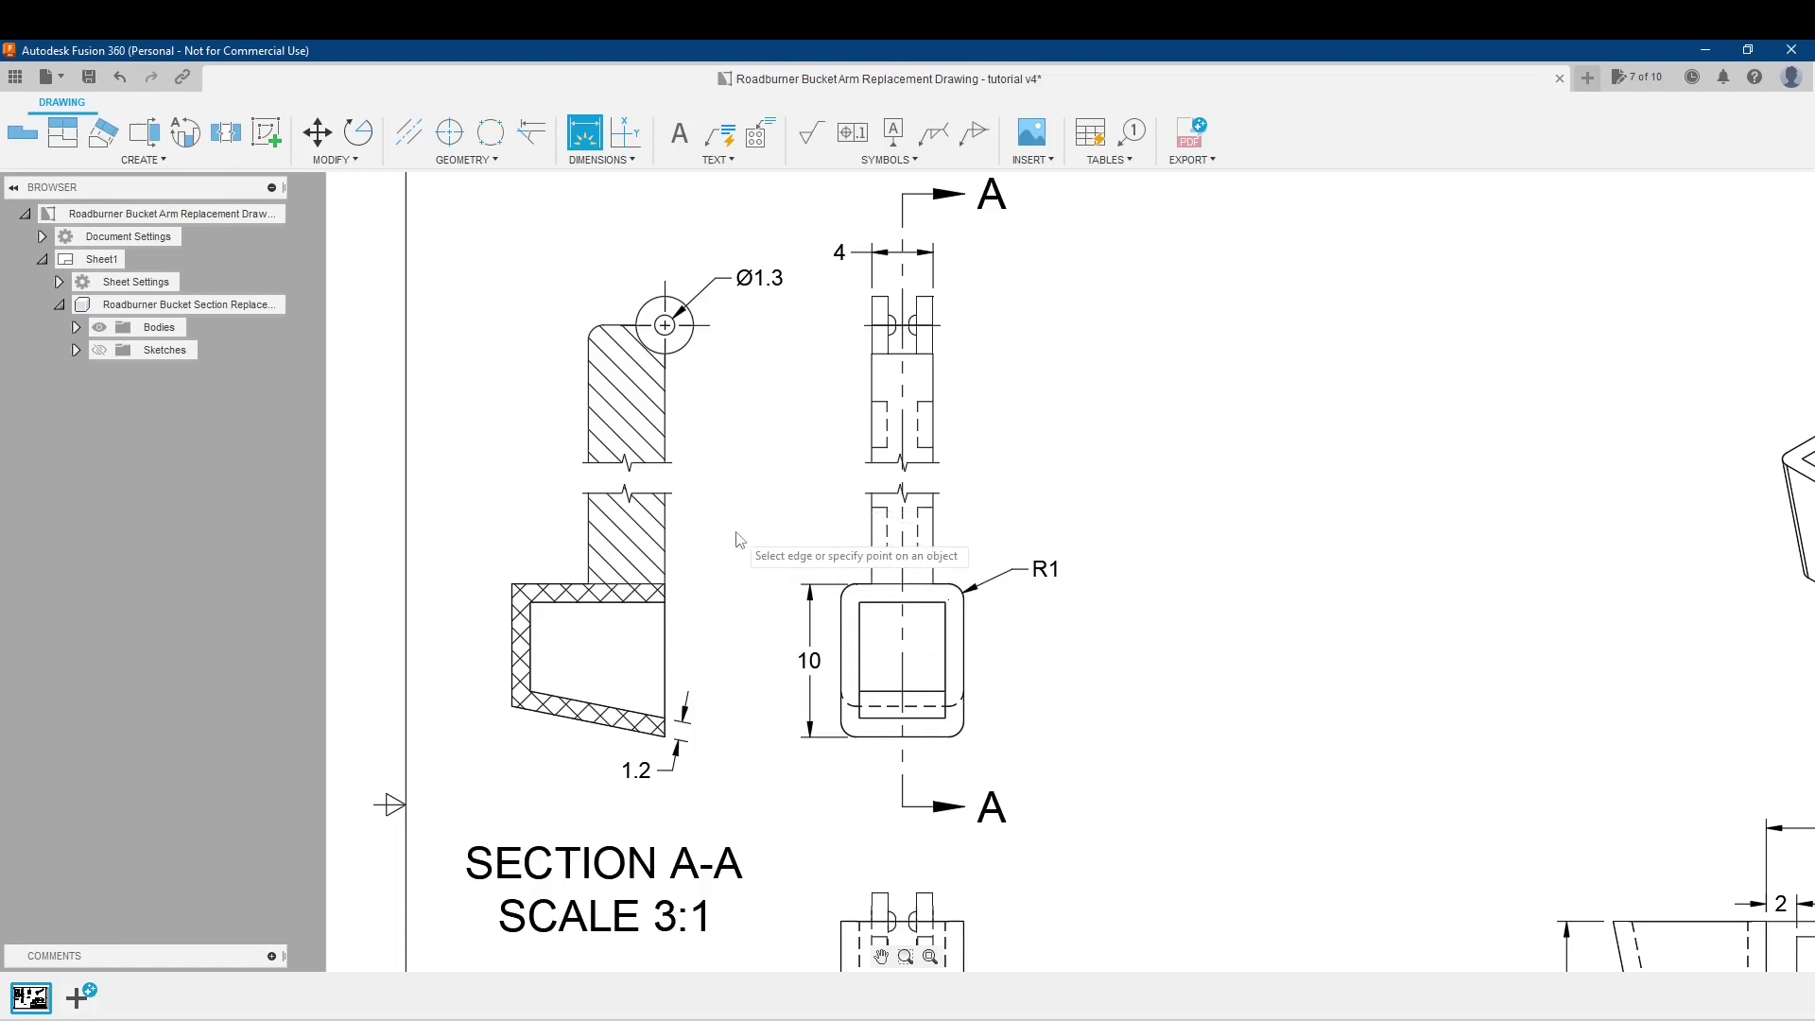
key(Escape)
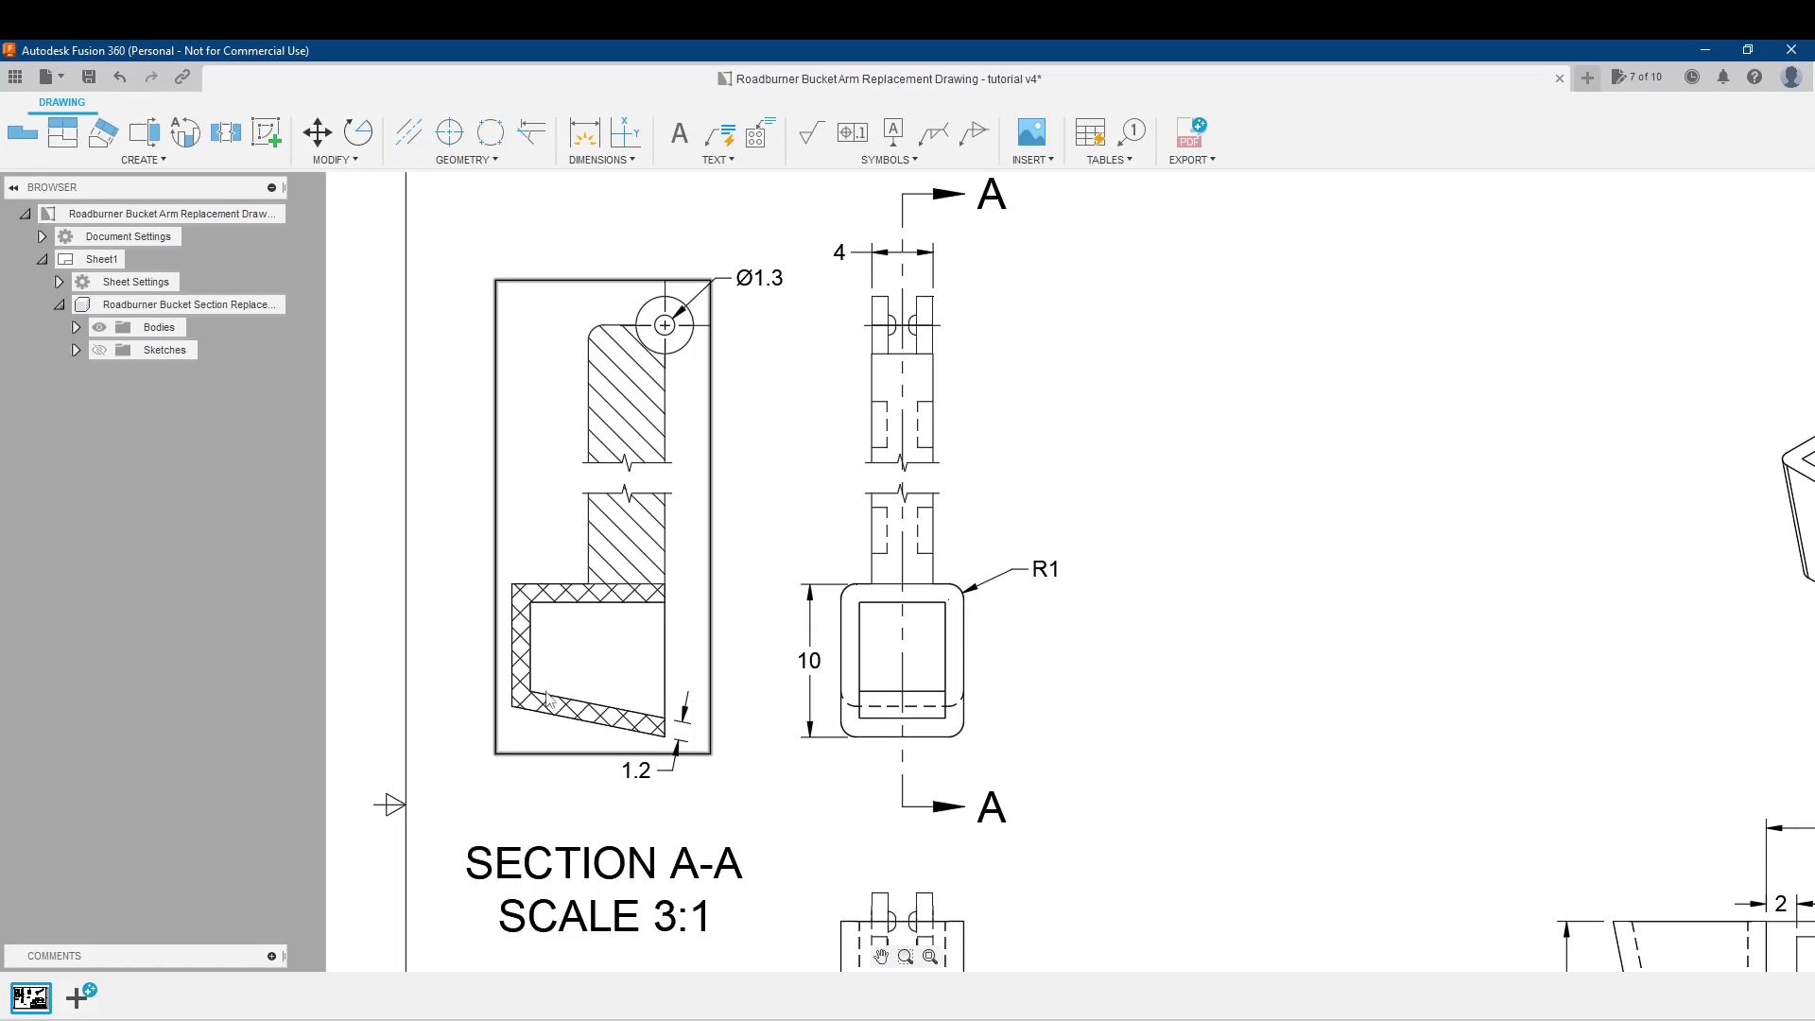
Dimension the bucket's inner edge at its closed end in the section view, placing the dimension beyond the open end.
scroll(622, 662, down, 2)
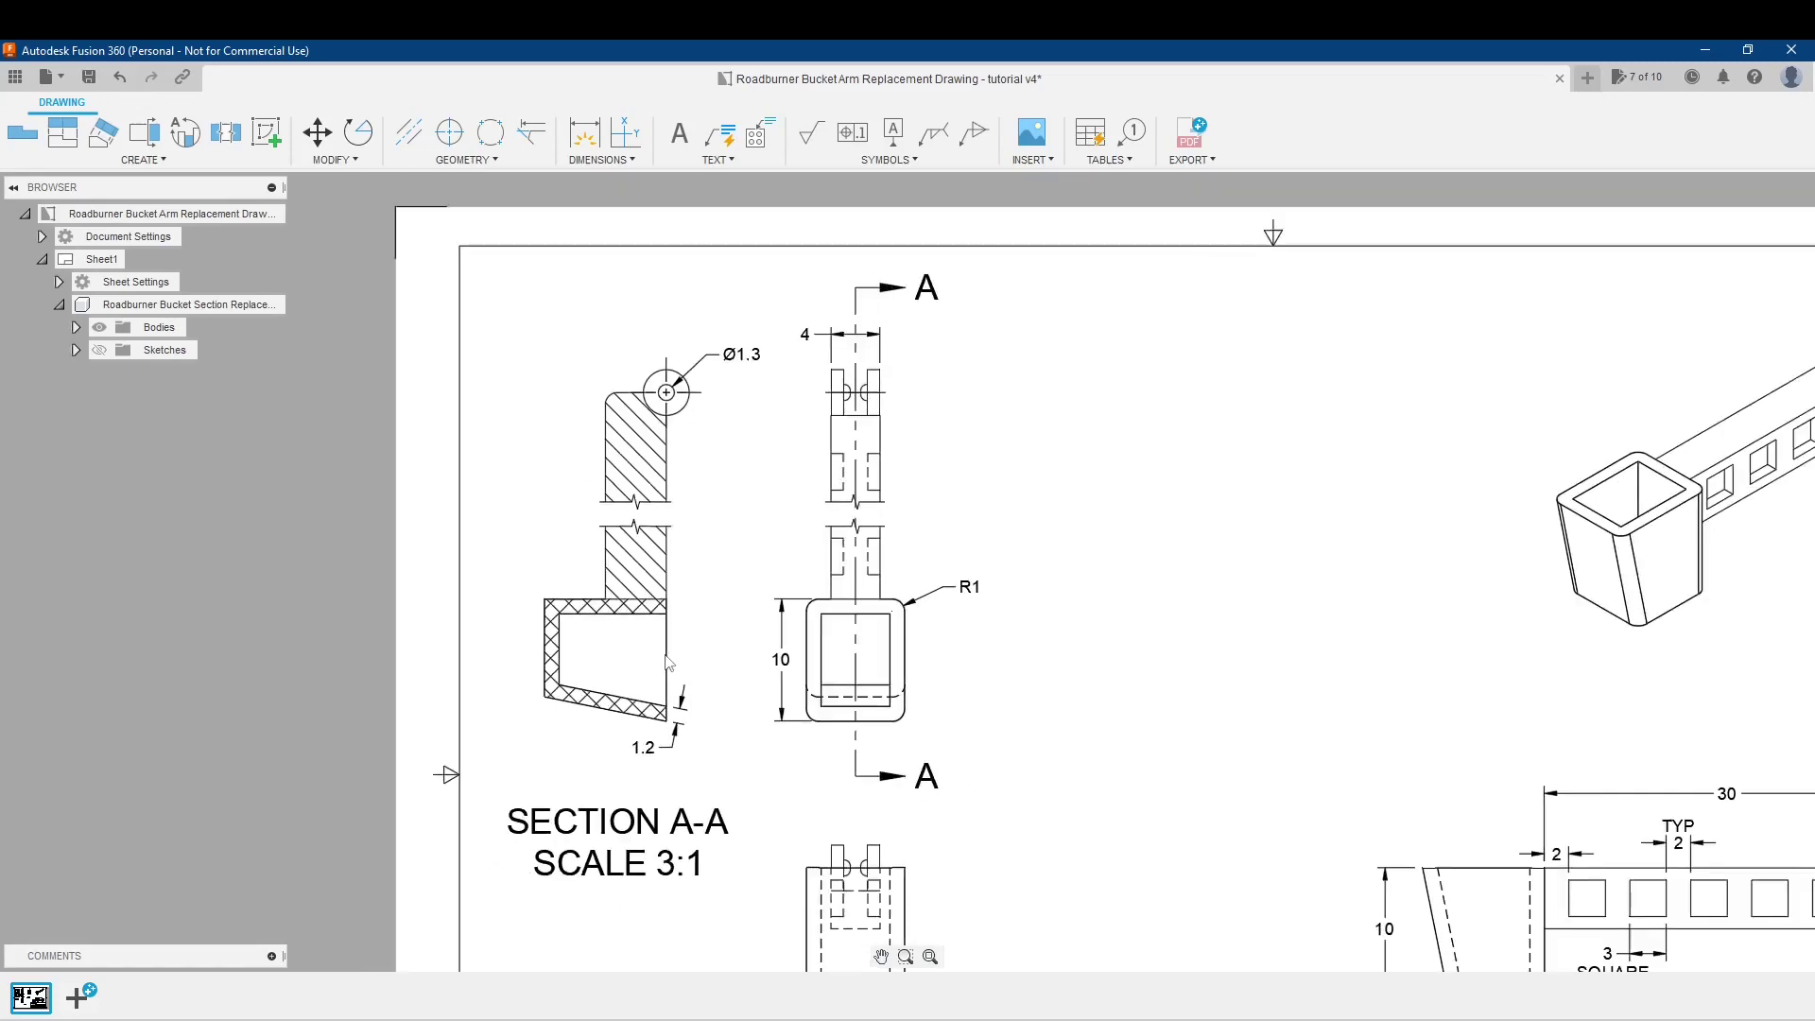
scroll(605, 662, up, 4)
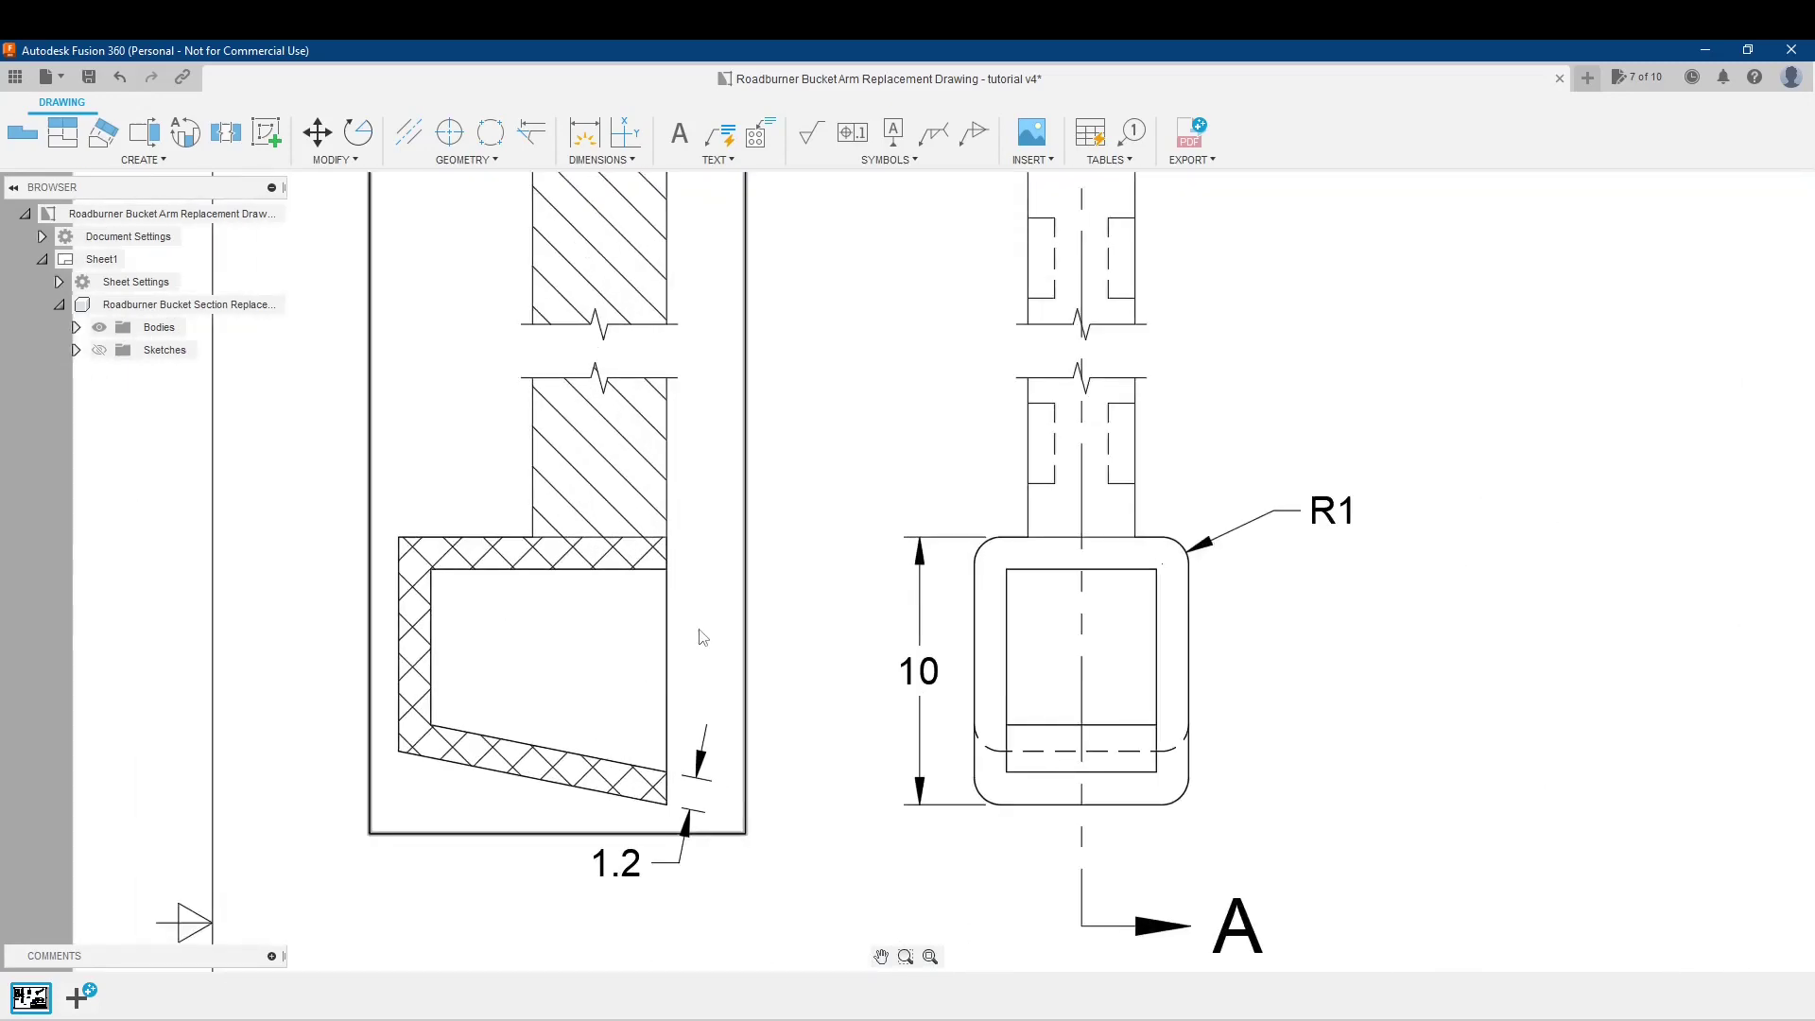
scroll(703, 637, down, 2)
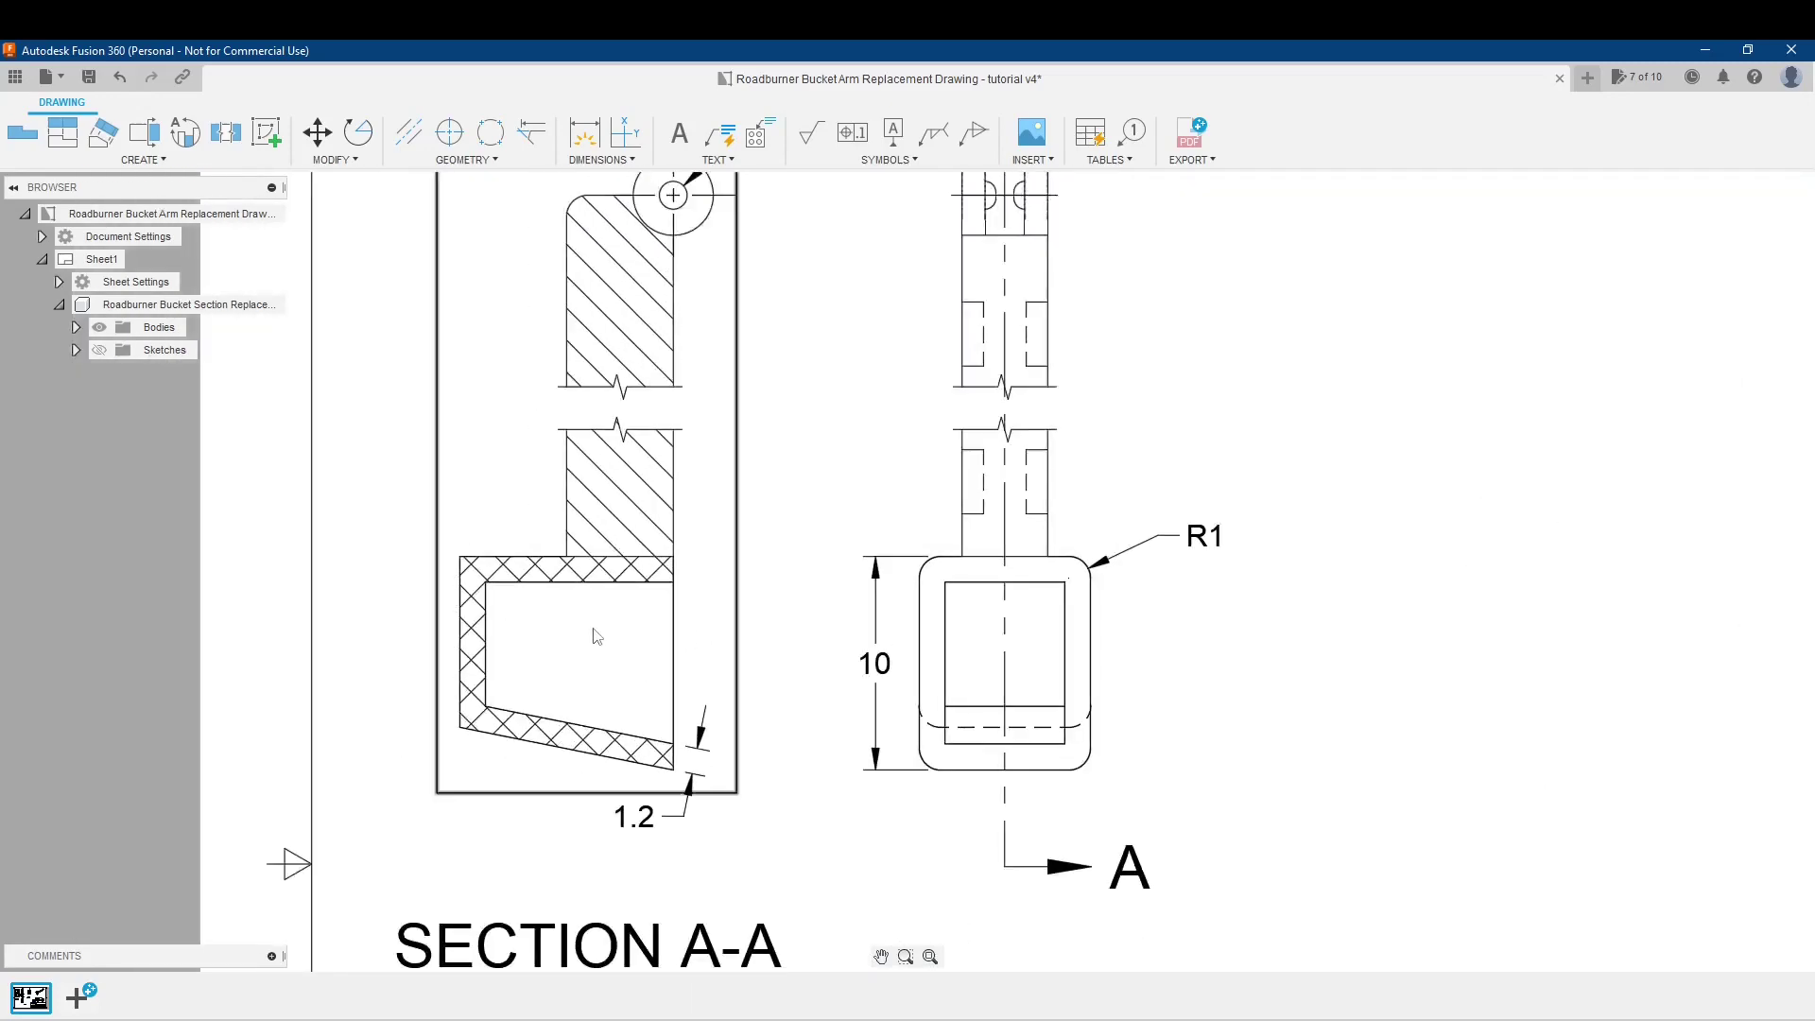
click(585, 134)
scroll(730, 464, down, 2)
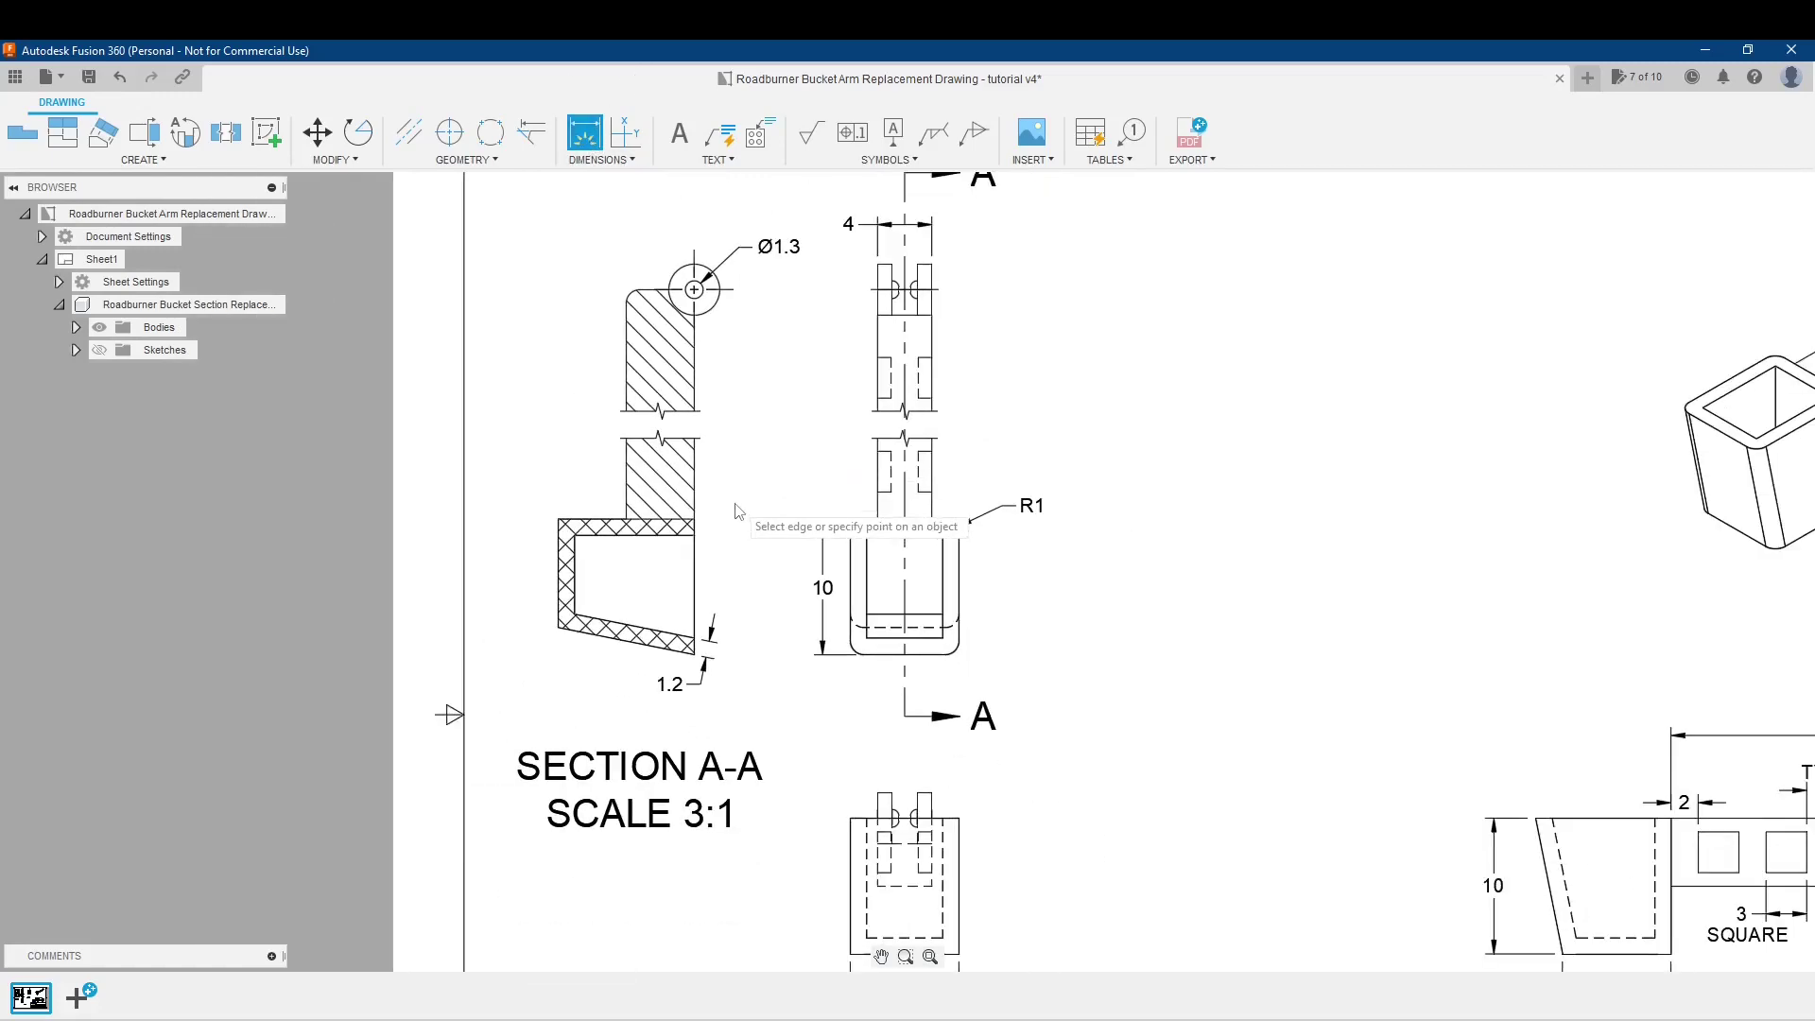
scroll(738, 512, up, 3)
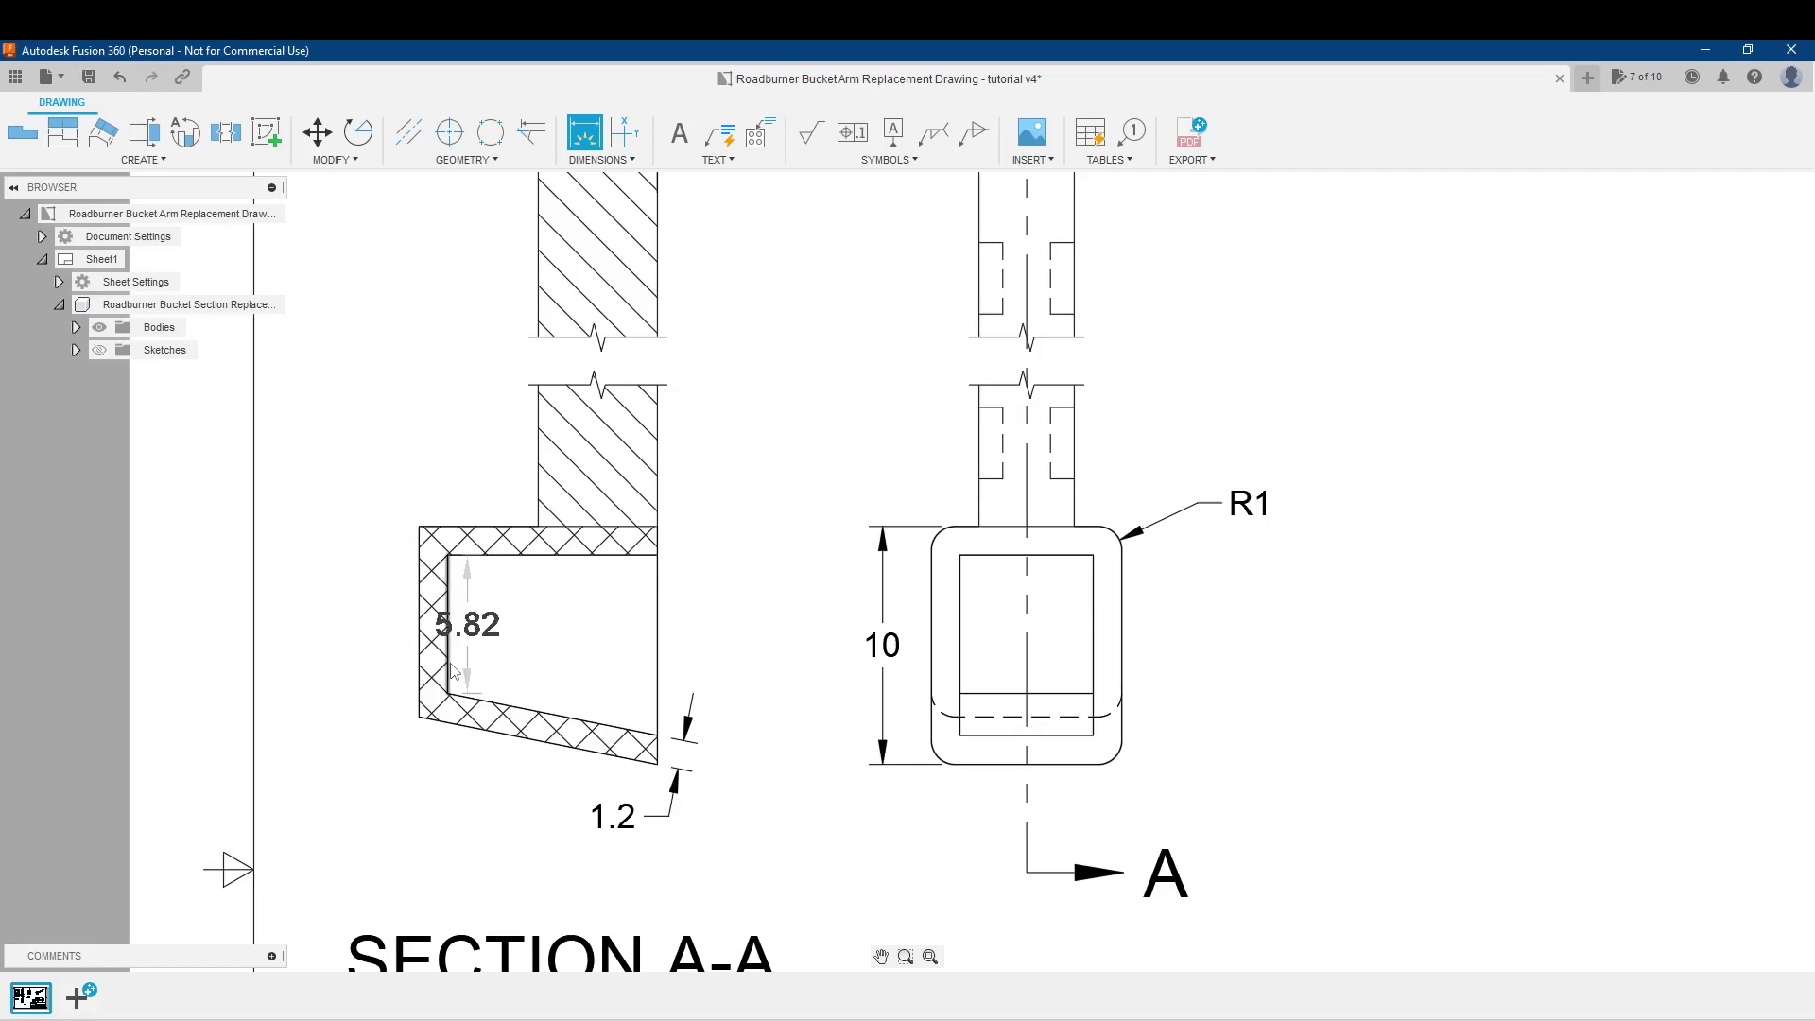
click(452, 671)
click(764, 662)
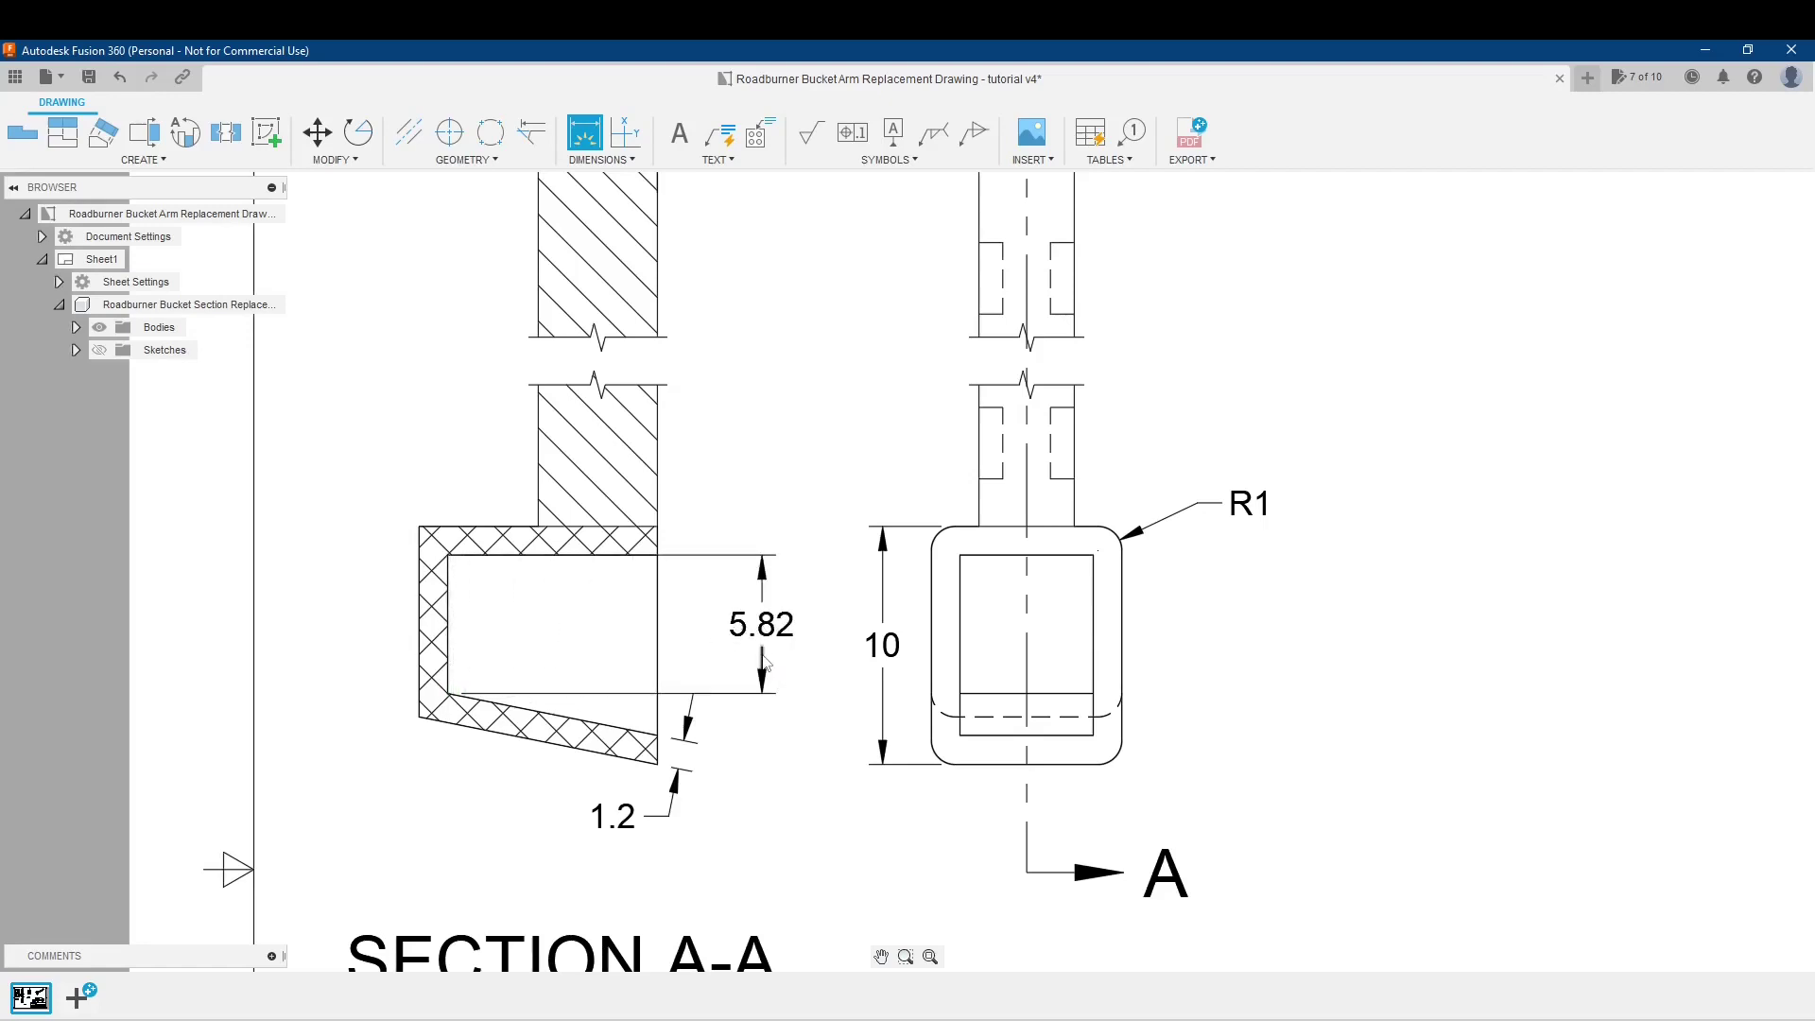
scroll(695, 752, down, 2)
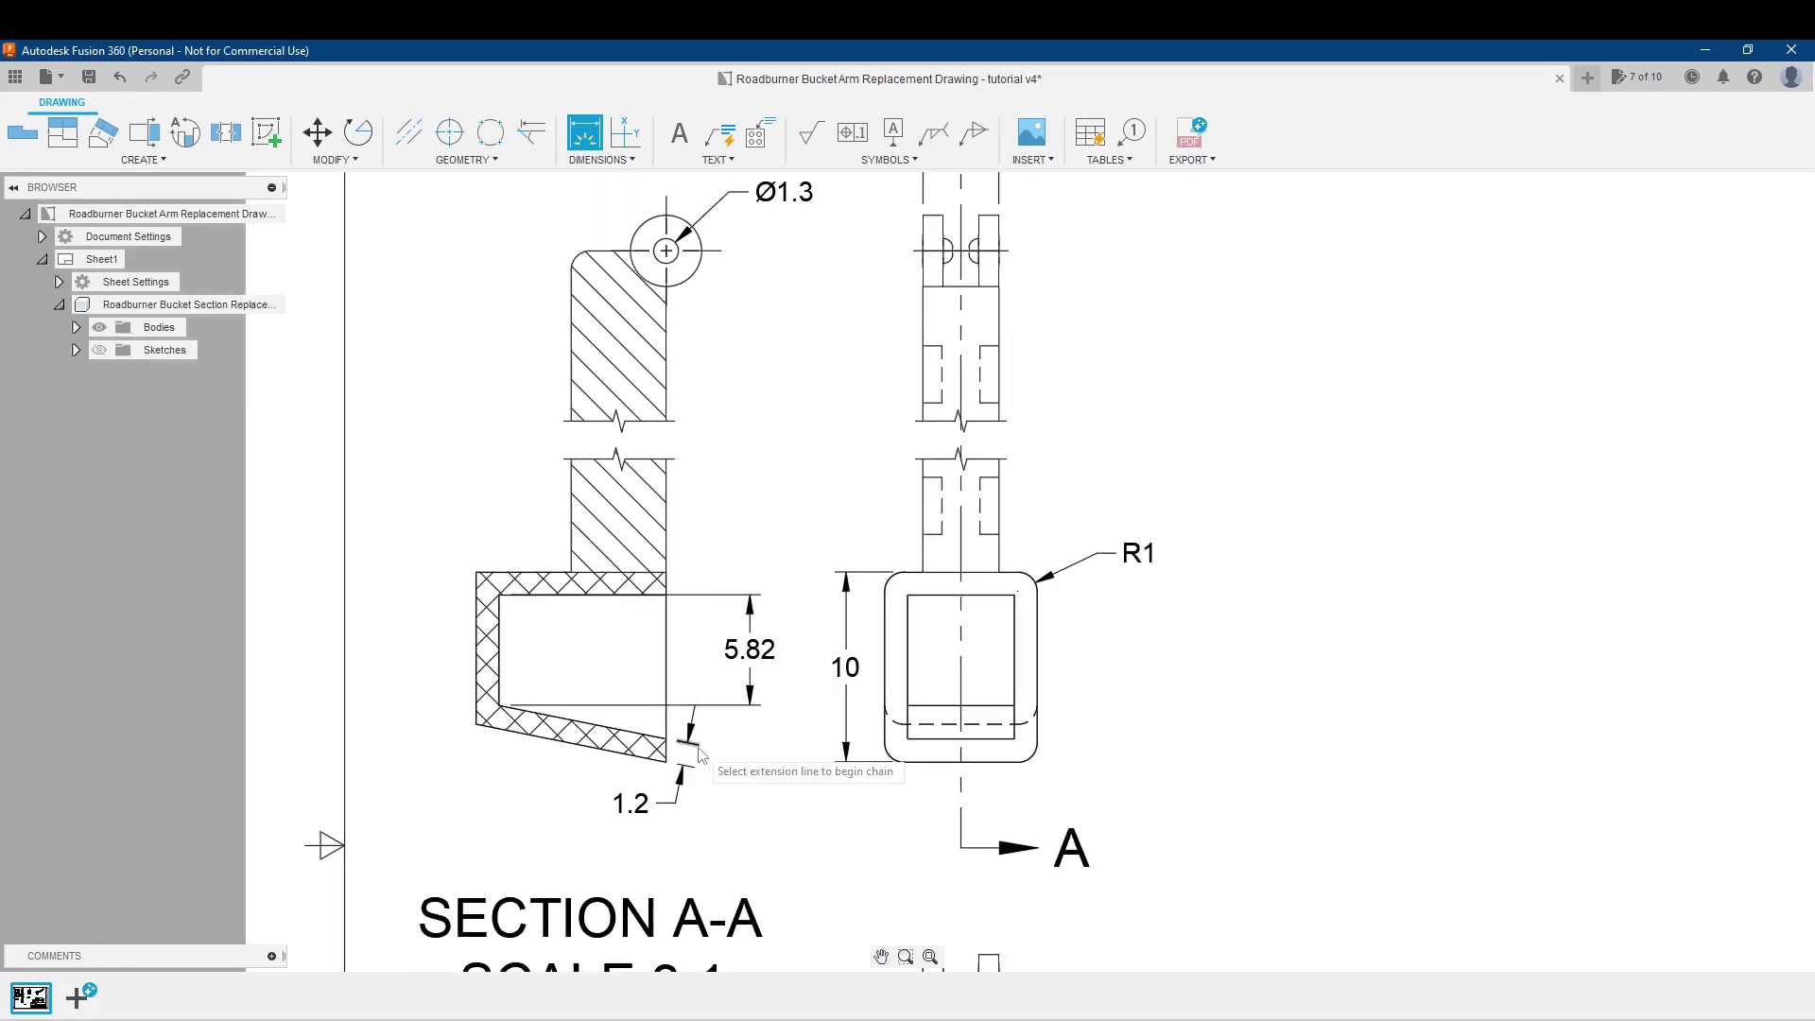
key(Escape)
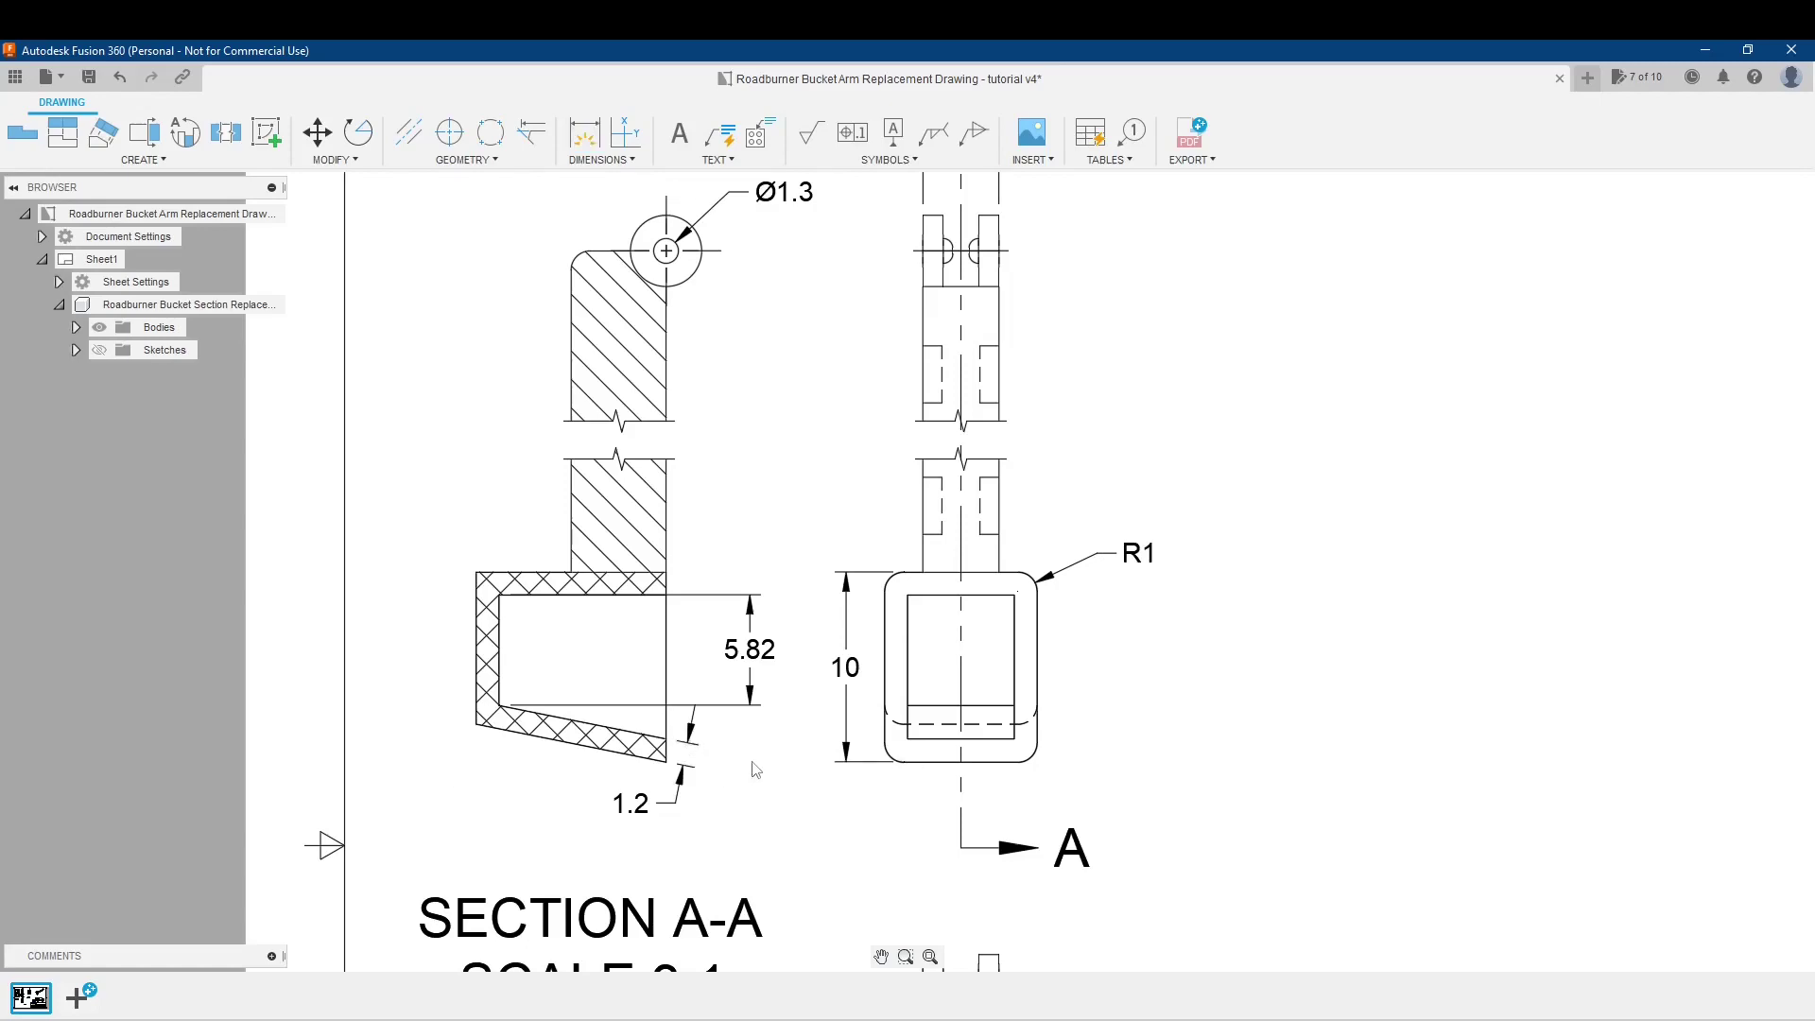